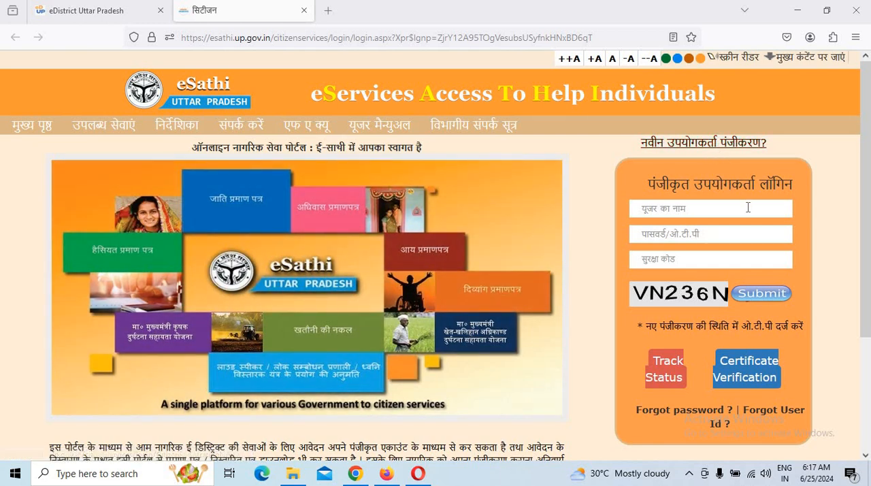
Try to sign in with the second saved username and its password, entering the displayed security code.
{"action": "left_click", "coordinate": [664, 209]}
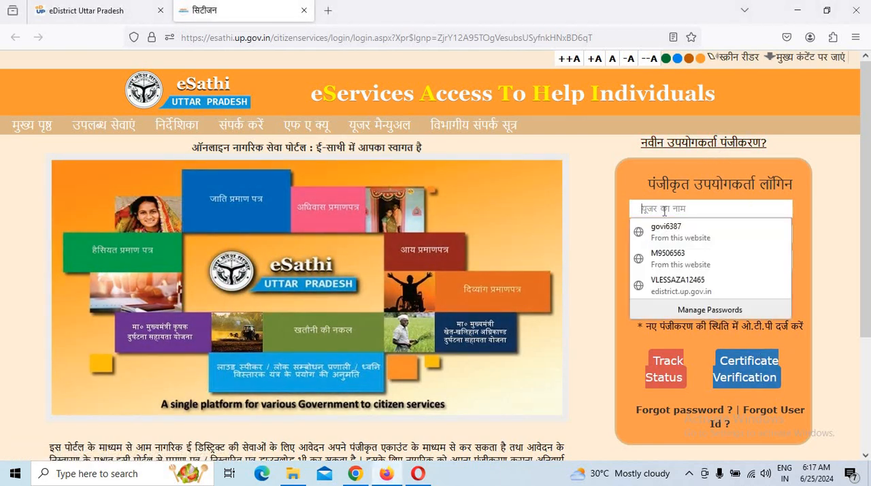
{"action": "left_click", "coordinate": [676, 262]}
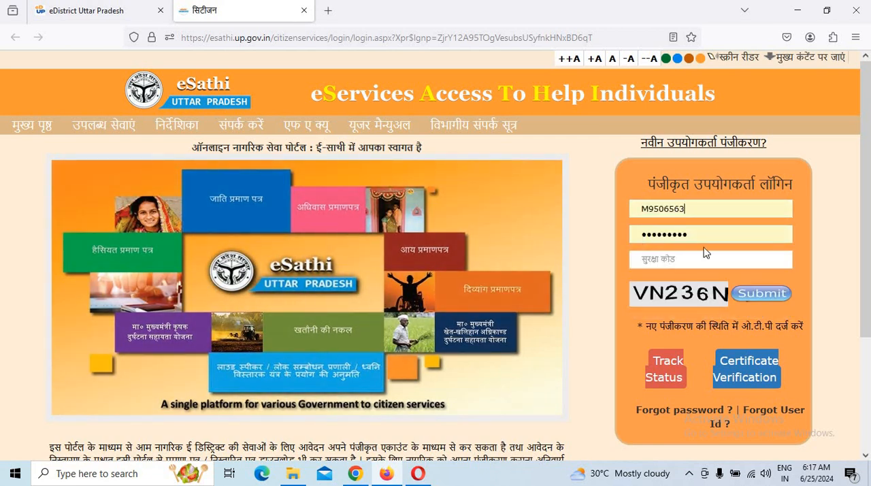
{"action": "left_click", "coordinate": [681, 256]}
{"action": "type", "text": "v"}
{"action": "key", "text": "BackSpace"}
{"action": "type", "text": "VN236N"}
{"action": "left_click", "coordinate": [759, 300]}
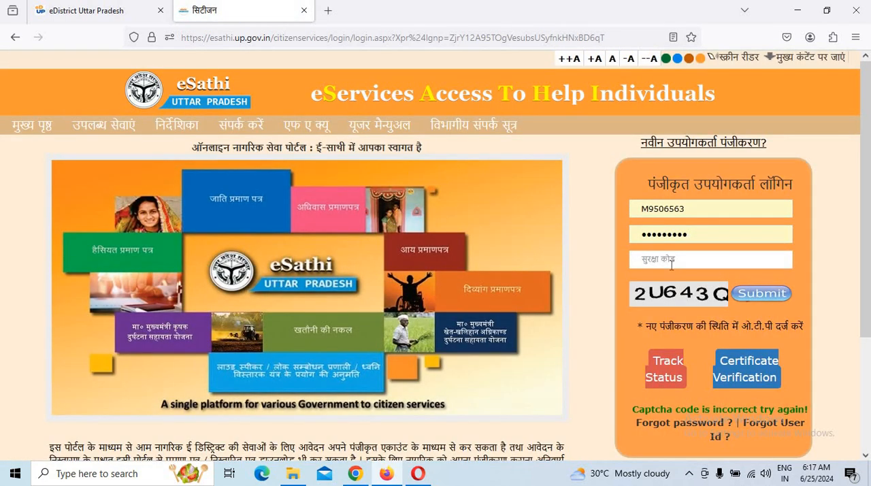
Enter the new security code in the सुरक्षा कोड field and submit the sign-in form again.
{"action": "left_click", "coordinate": [671, 262]}
{"action": "type", "text": "2U643Q"}
{"action": "left_click", "coordinate": [761, 297]}
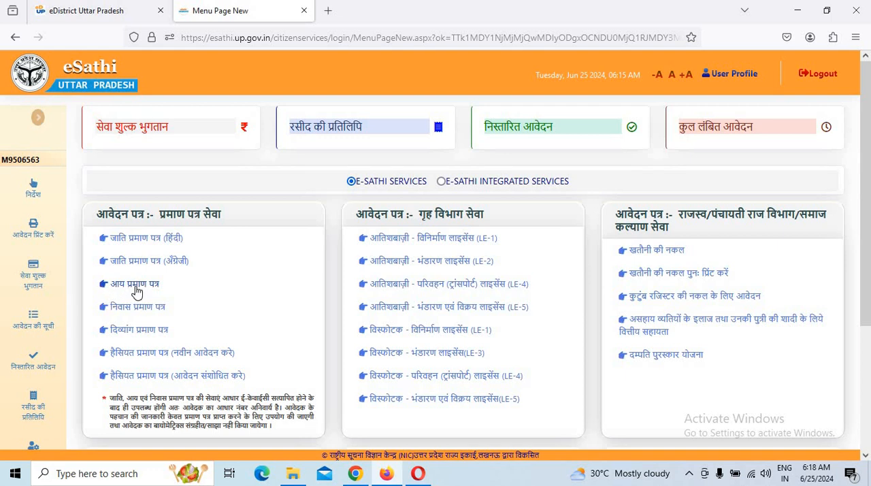
Open the income certificate (आय प्रमाण पत्र) service and begin its Aadhaar e-KYC verification.
{"action": "left_click", "coordinate": [136, 292]}
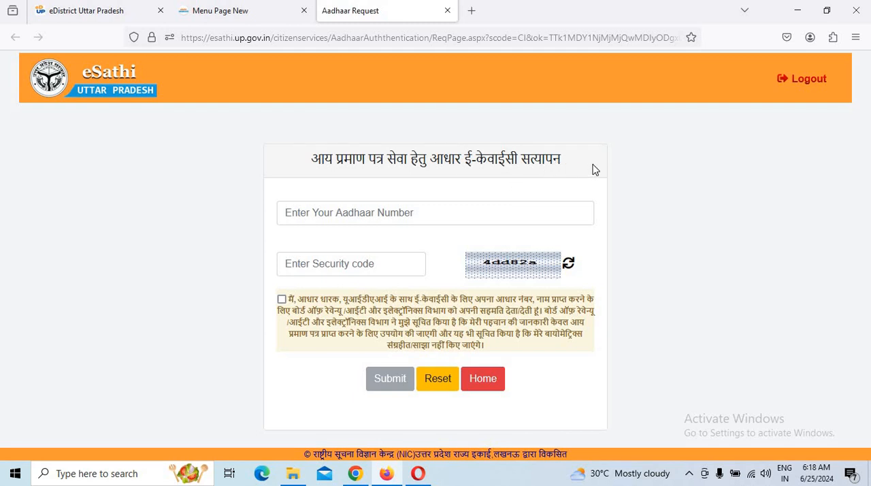
{"action": "left_click", "coordinate": [368, 220]}
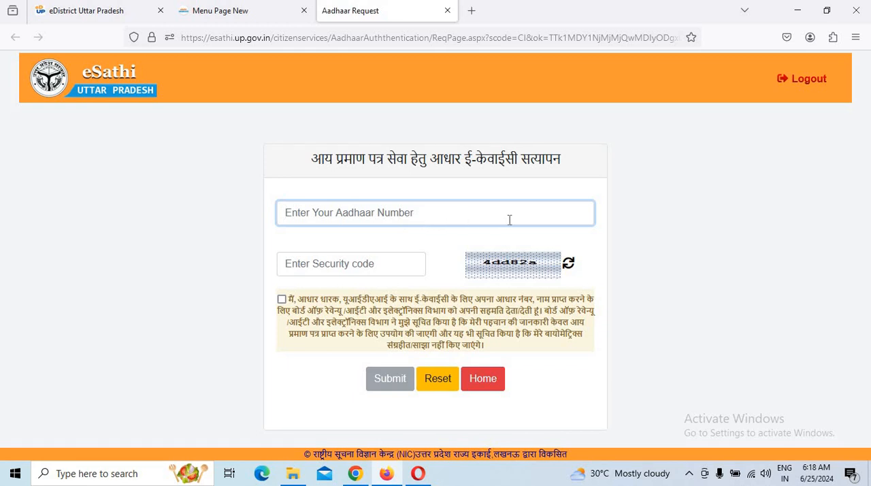
{"action": "left_click", "coordinate": [340, 265]}
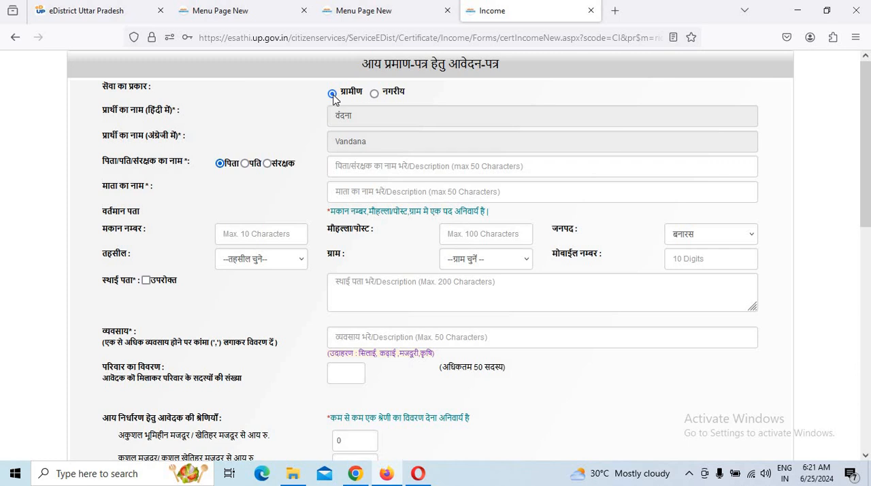
Set the service type to नगरीय and fill in the father's name and mother's name from the saved entries.
{"action": "left_click", "coordinate": [375, 95]}
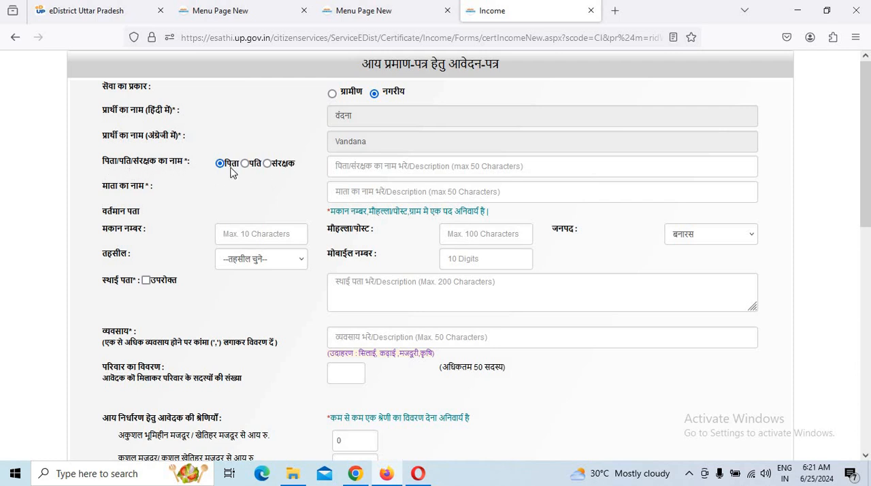
{"action": "left_click", "coordinate": [427, 167]}
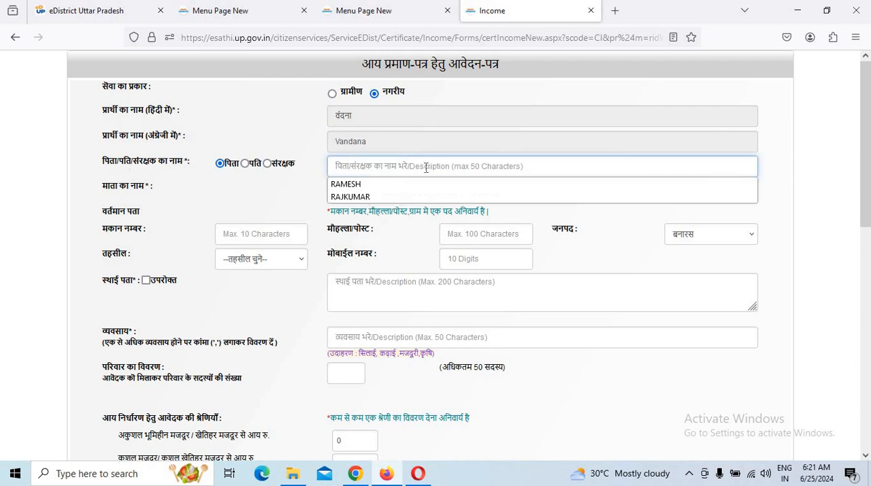
{"action": "left_click", "coordinate": [373, 197]}
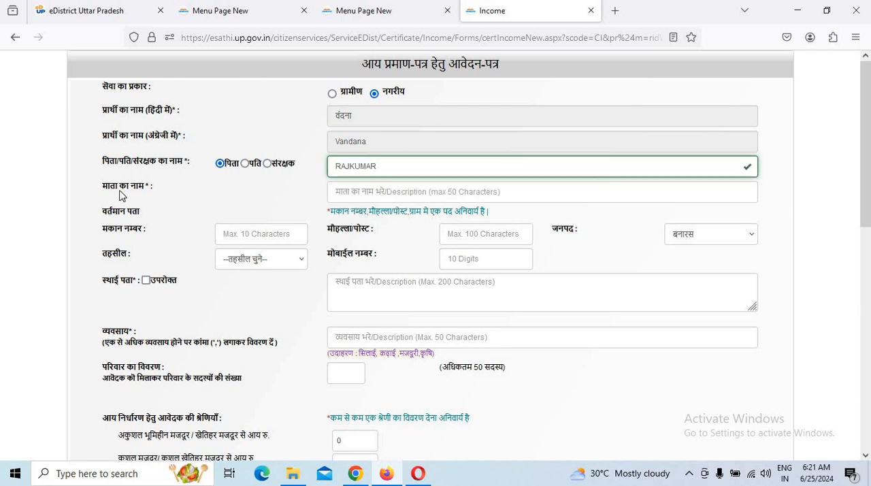
{"action": "left_click", "coordinate": [378, 196]}
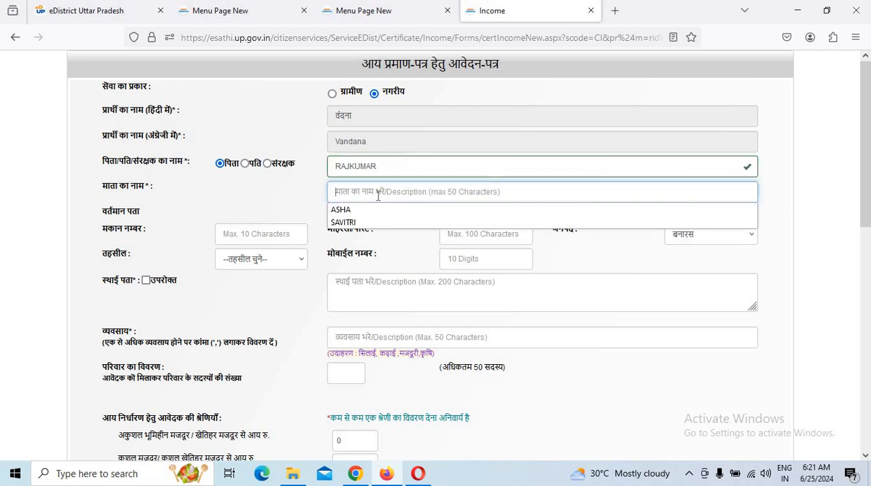
{"action": "left_click", "coordinate": [339, 211]}
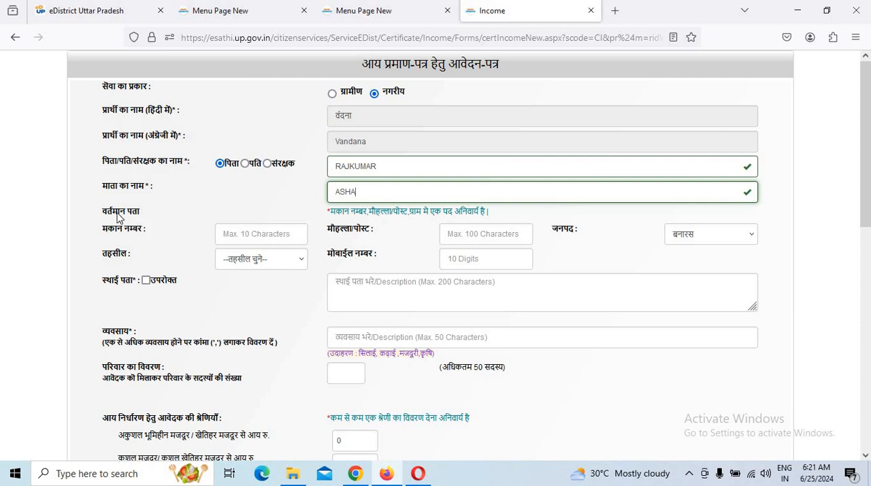
Fill in the current address's मौहल्ला/पोस्ट with the saved locality and set the tehsil to बनारस.
{"action": "left_click_drag", "start_coordinate": [118, 212], "coordinate": [163, 212]}
{"action": "left_click", "coordinate": [141, 230]}
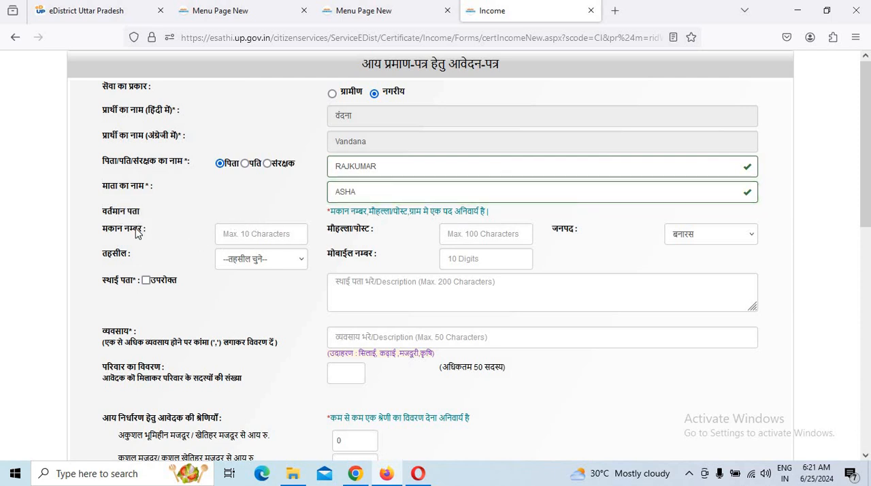
{"action": "left_click", "coordinate": [251, 235]}
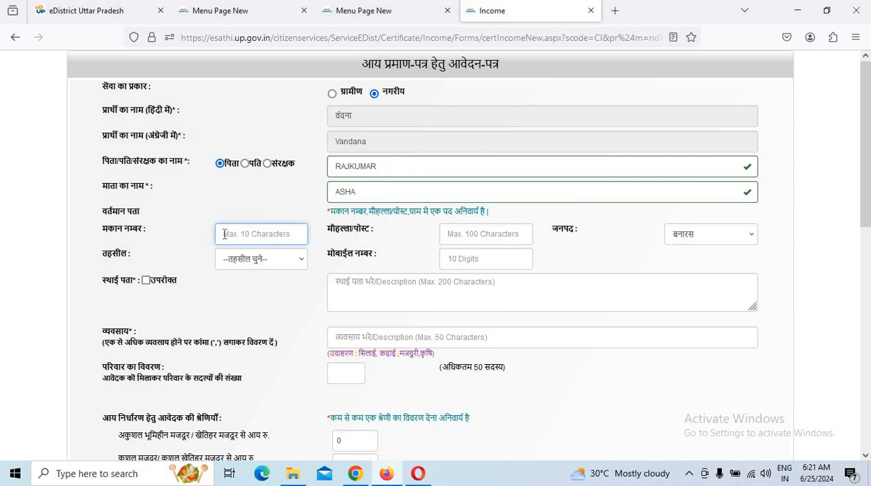
{"action": "left_click", "coordinate": [497, 240]}
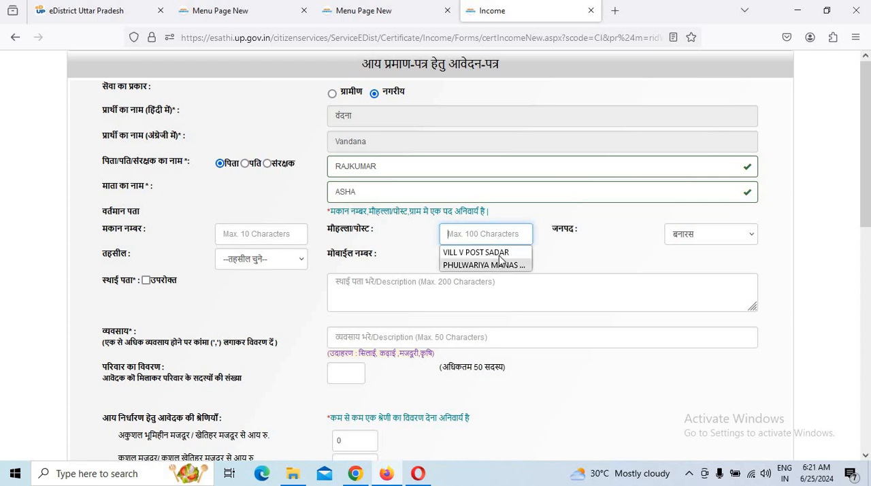
{"action": "key", "text": "Down"}
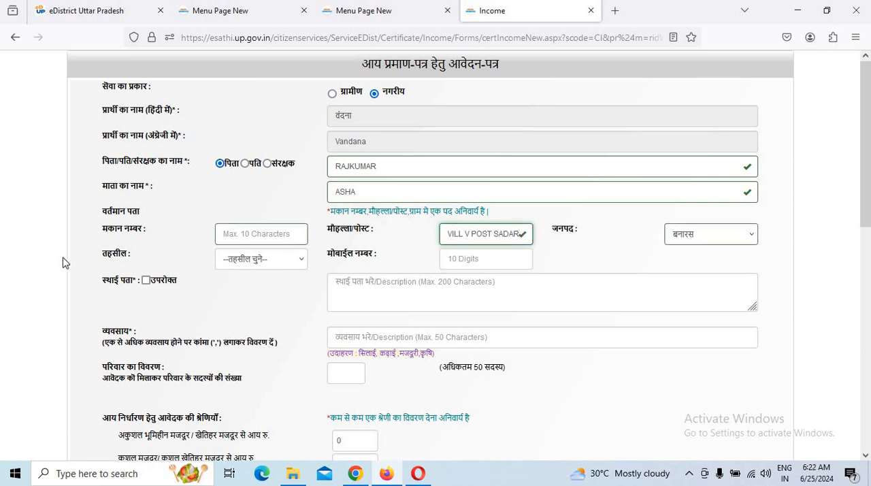
{"action": "left_click", "coordinate": [271, 263]}
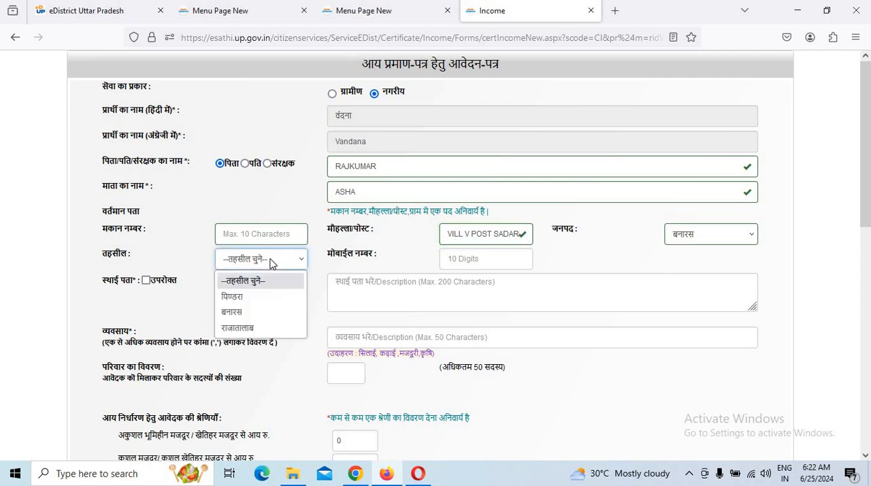
{"action": "left_click", "coordinate": [236, 320]}
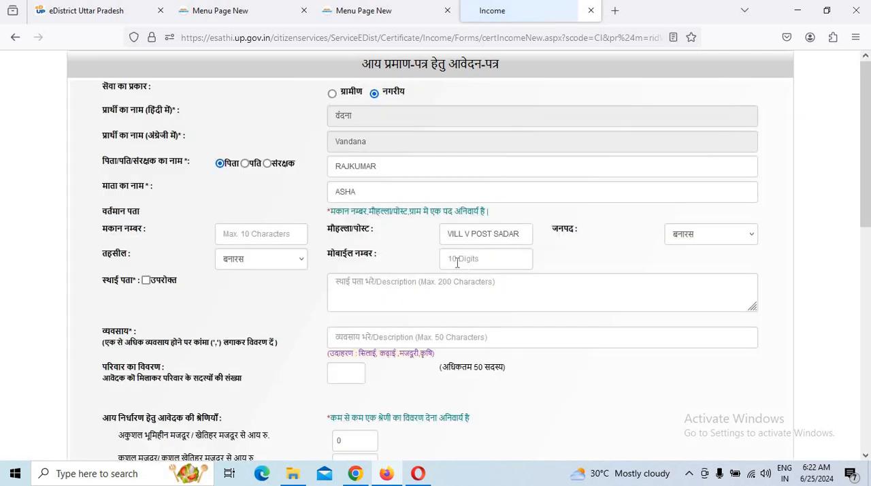
Fill in the saved mobile number and mark the permanent address as the same as above (उपरोक्त).
{"action": "left_click", "coordinate": [461, 263]}
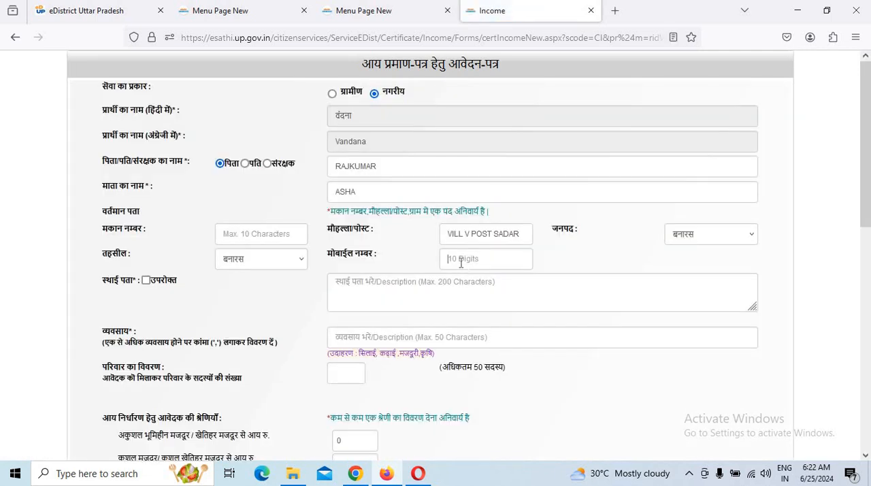
{"action": "left_click", "coordinate": [470, 278]}
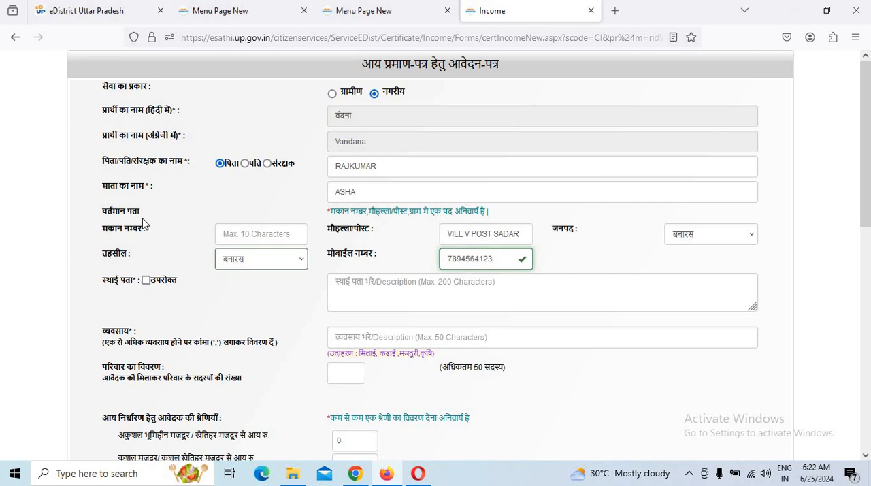
{"action": "left_click", "coordinate": [146, 280]}
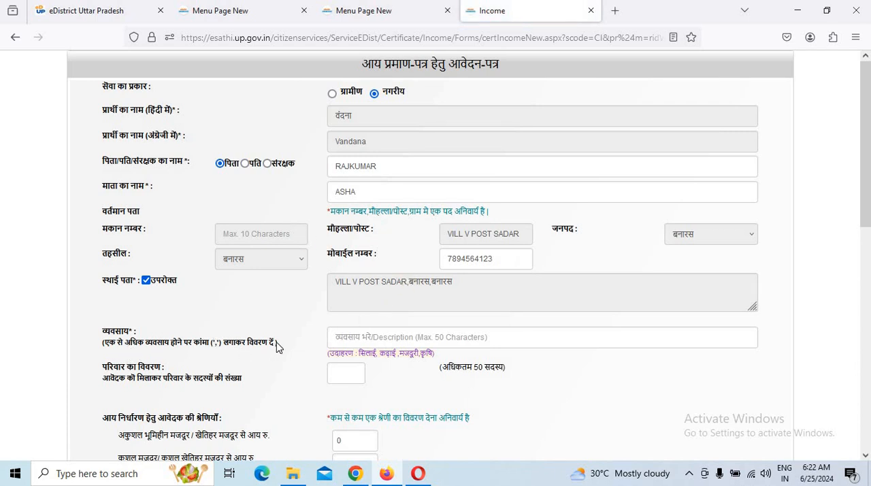
Enter farmer as the occupation (व्यवसाय) and 1 as the number of family members.
{"action": "left_click", "coordinate": [371, 344]}
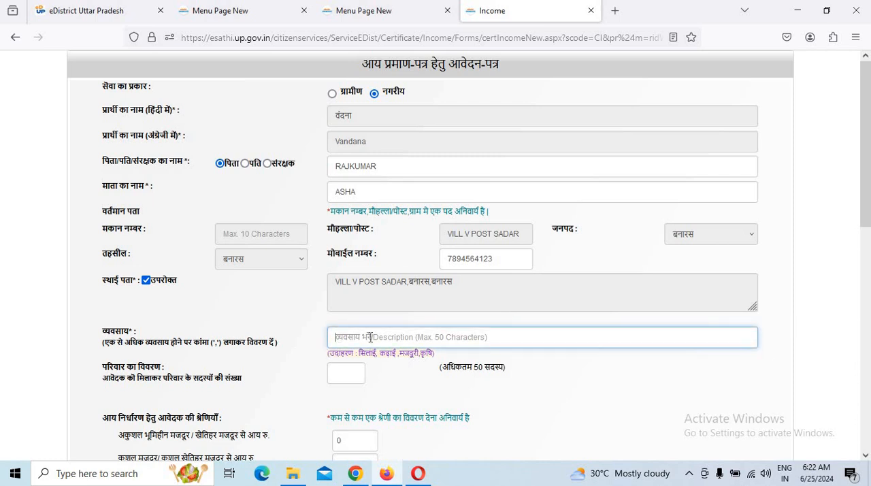
{"action": "type", "text": "farmer"}
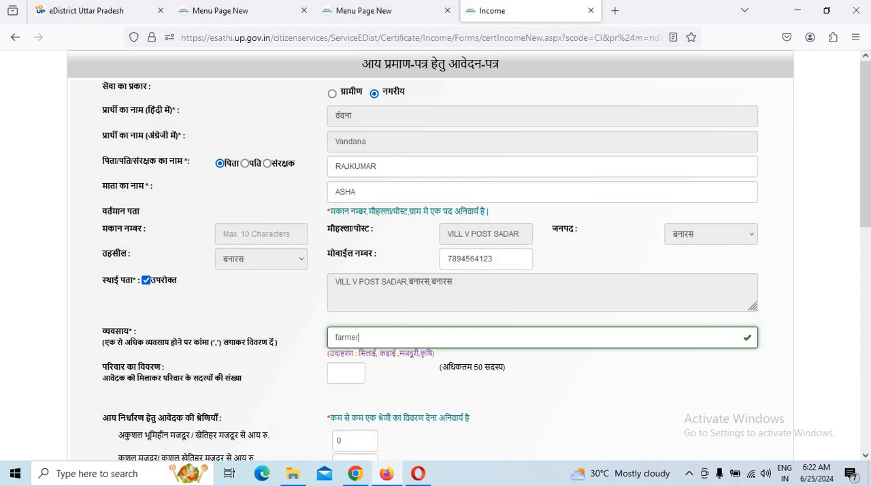
{"action": "left_click", "coordinate": [358, 376]}
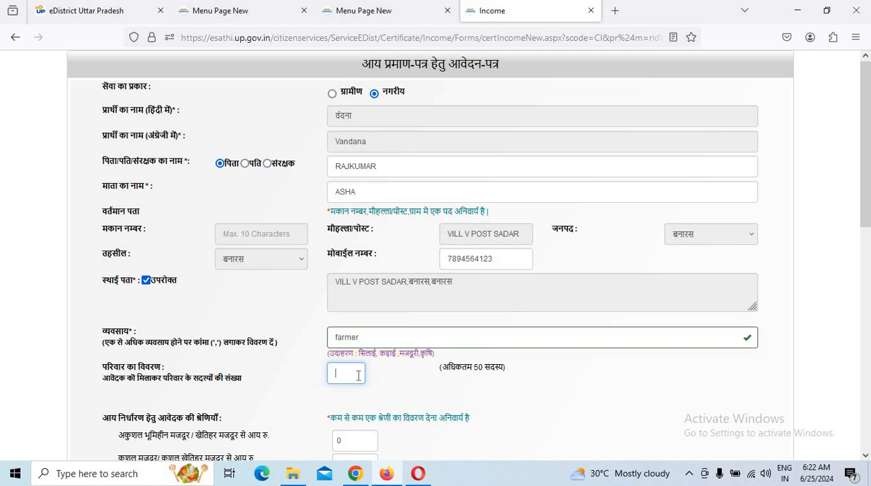
{"action": "type", "text": "1"}
{"action": "left_click", "coordinate": [494, 399]}
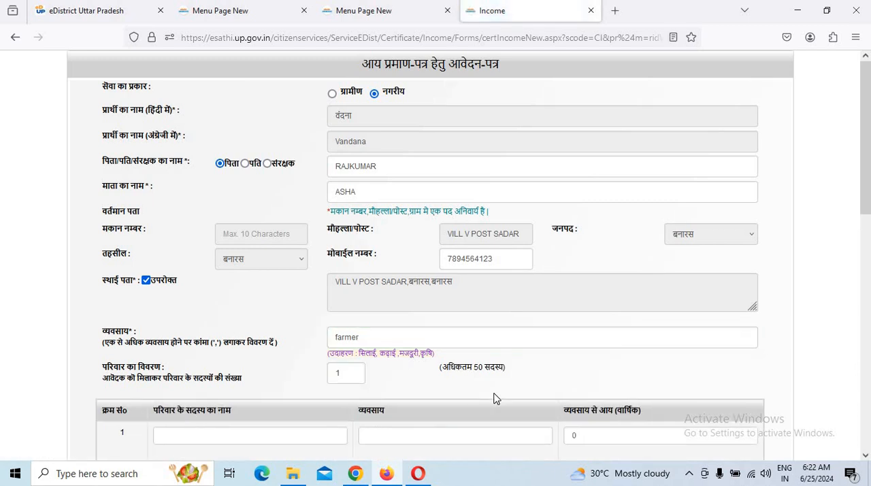
{"action": "scroll", "coordinate": [203, 393], "scroll_direction": "down", "scroll_amount": 2}
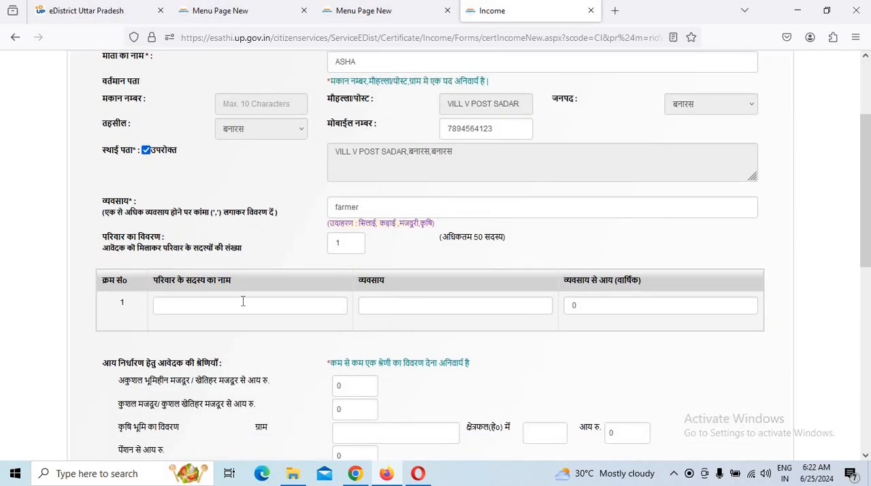
{"action": "left_click", "coordinate": [457, 305]}
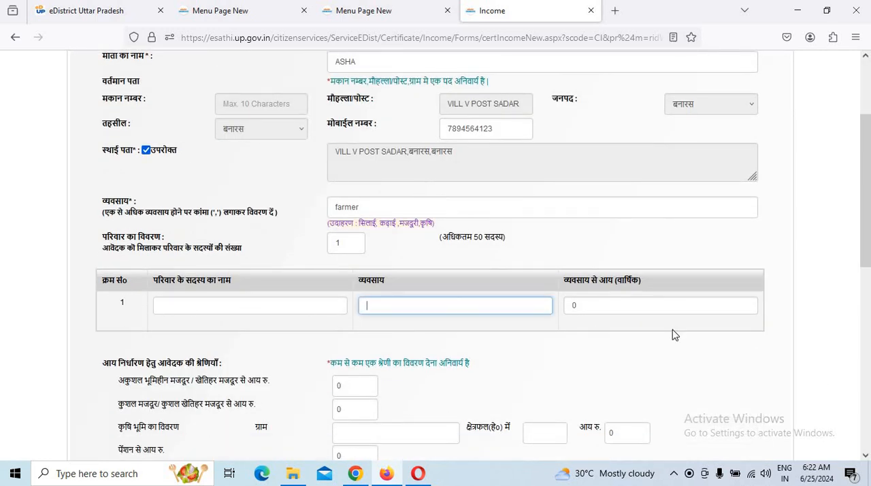
{"action": "left_click", "coordinate": [621, 313]}
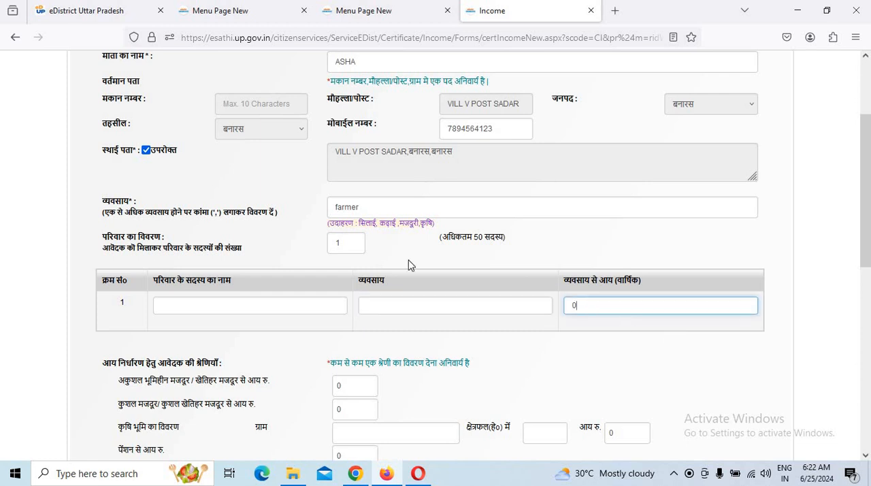
{"action": "double_click", "coordinate": [346, 243]}
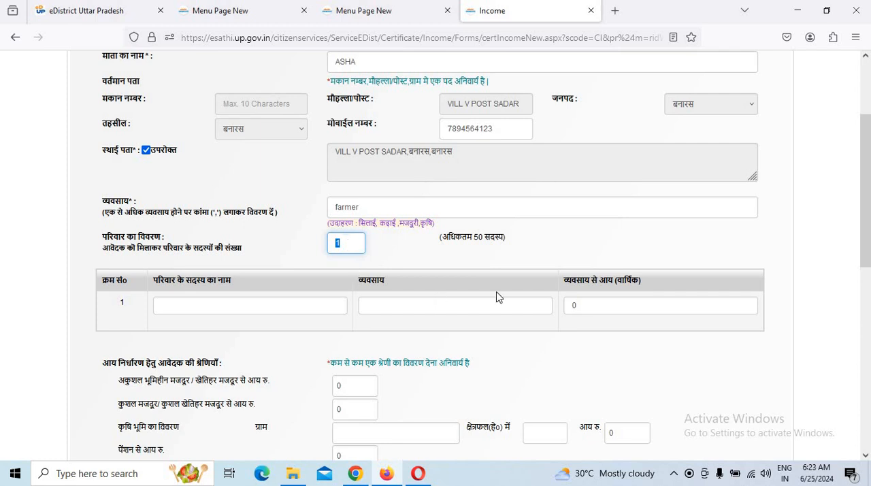
{"action": "scroll", "coordinate": [496, 296], "scroll_direction": "up", "scroll_amount": 2}
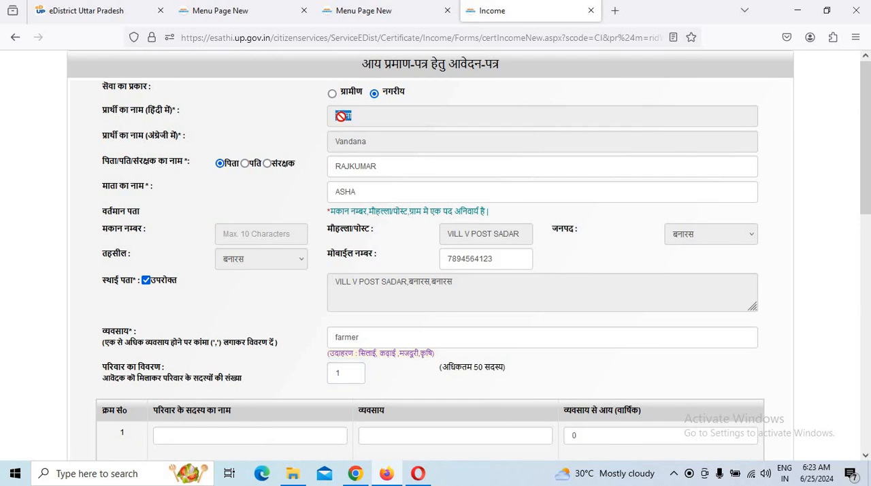
{"action": "double_click", "coordinate": [340, 116]}
{"action": "right_click", "coordinate": [342, 118]}
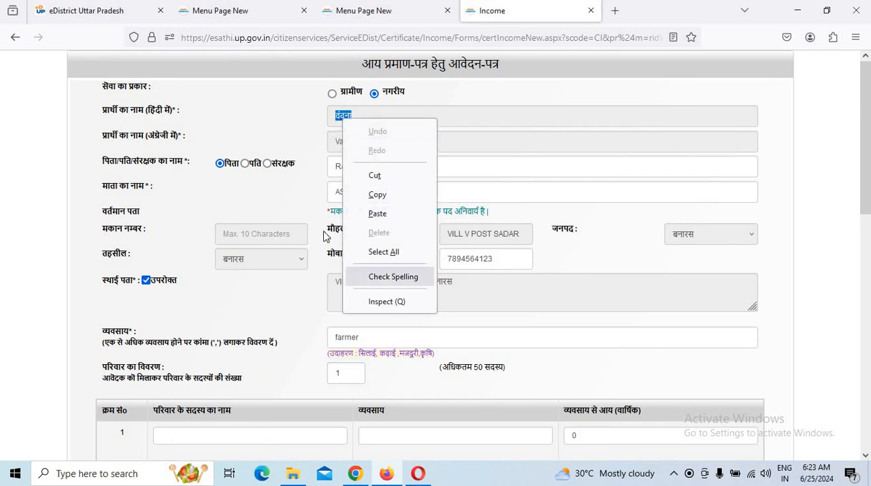
{"action": "left_click", "coordinate": [297, 194]}
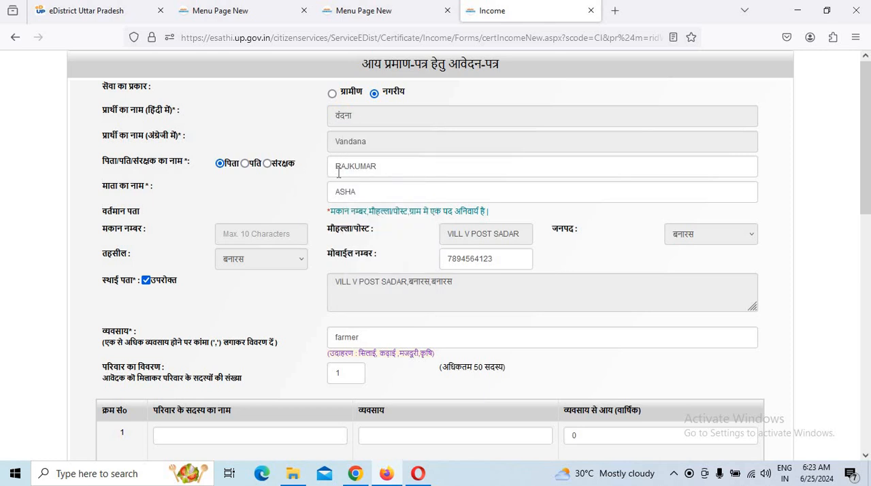
Copy the father's name into the name field of the first family member row.
{"action": "double_click", "coordinate": [381, 168]}
{"action": "right_click", "coordinate": [377, 164]}
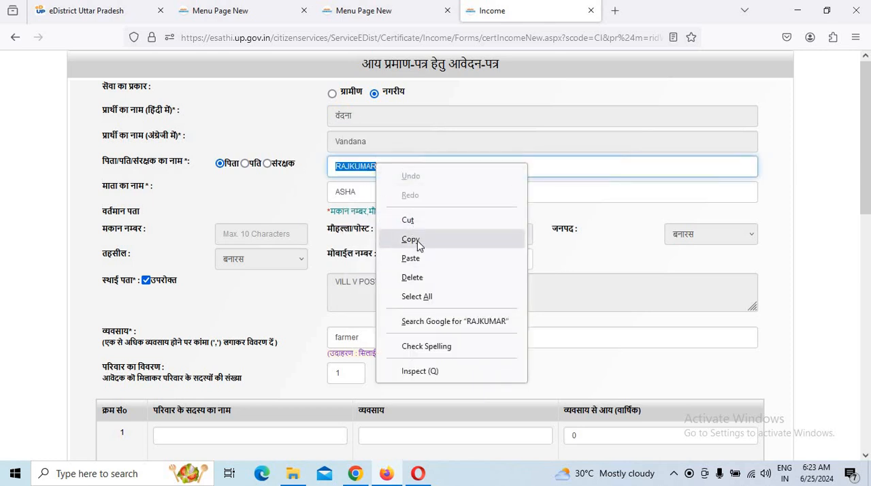
{"action": "left_click", "coordinate": [411, 239]}
{"action": "scroll", "coordinate": [286, 408], "scroll_direction": "down", "scroll_amount": 3}
{"action": "left_click", "coordinate": [201, 310]}
{"action": "right_click", "coordinate": [201, 314]}
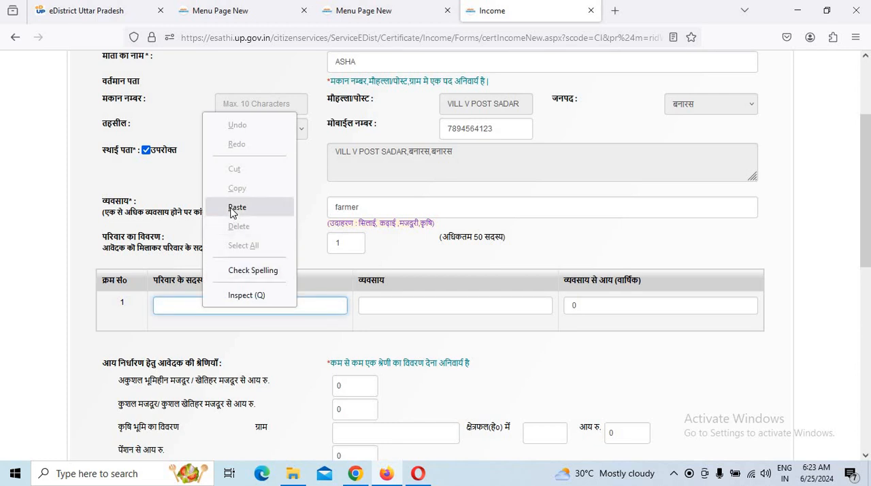
{"action": "left_click", "coordinate": [233, 206]}
Set the first family member's occupation to farmer and the annual income to 48000.
{"action": "left_click", "coordinate": [442, 310]}
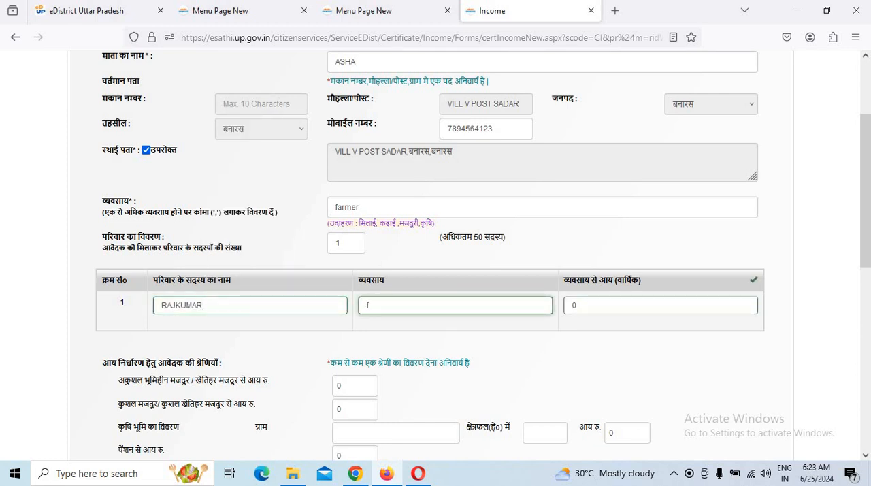
{"action": "type", "text": "farmer"}
{"action": "key", "text": "Tab"}
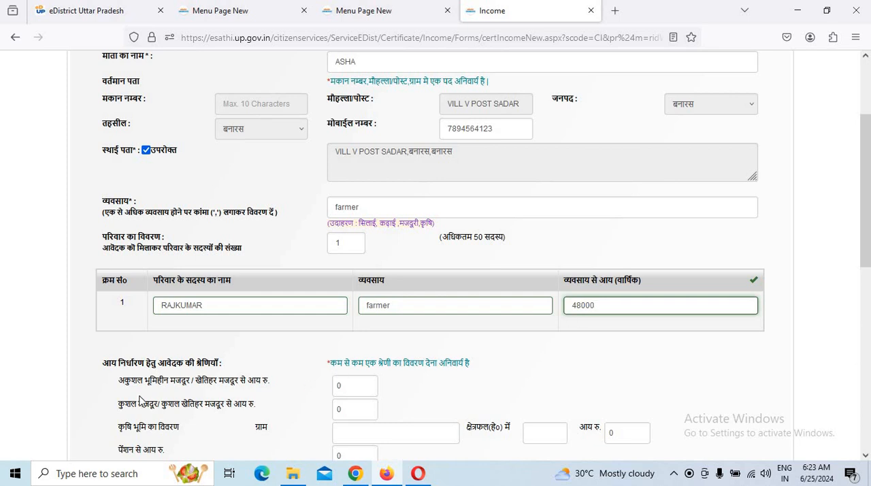
Set the income from unskilled farm labour and the income from skilled labour to 1 each.
{"action": "left_click", "coordinate": [359, 385]}
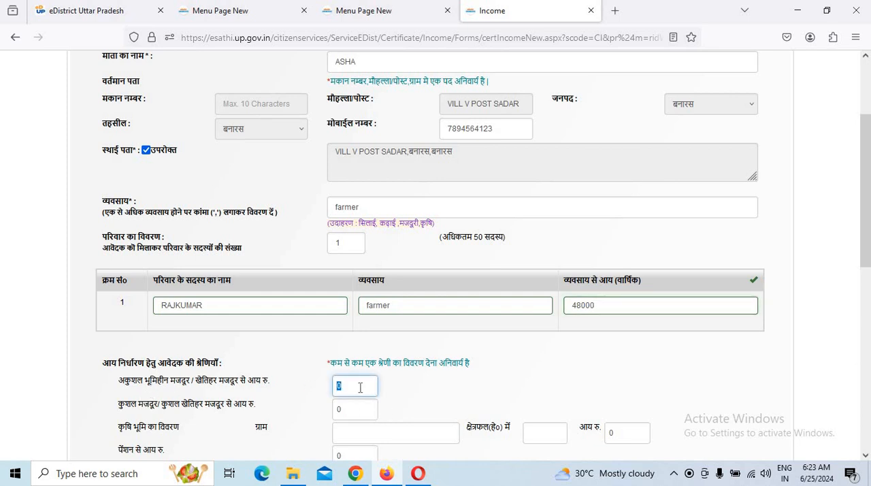
{"action": "key", "text": "BackSpace"}
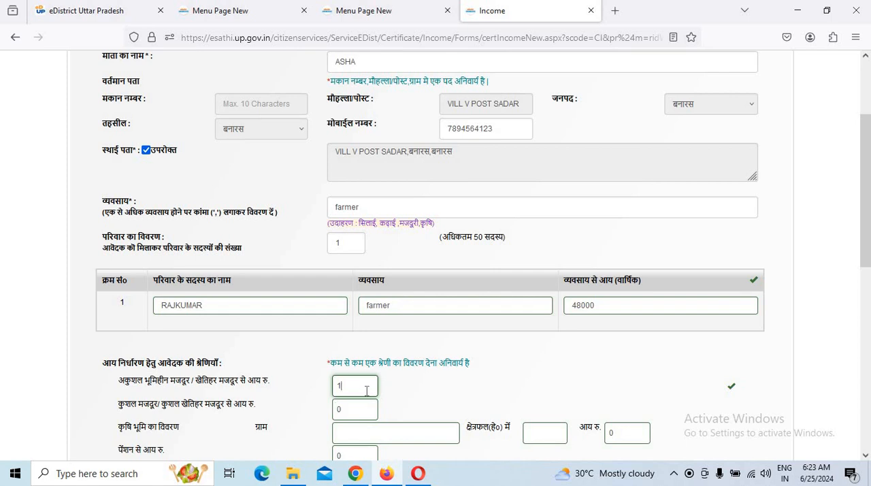
{"action": "key", "text": "Tab"}
{"action": "key", "text": "BackSpace"}
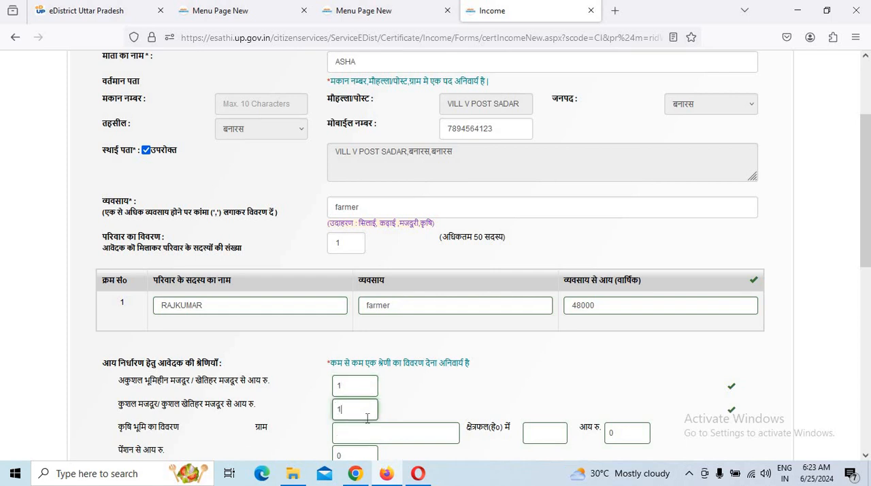
Choose छात्रवृत्ति हेतु (scholarship) as the reason for getting the certificate.
{"action": "scroll", "coordinate": [367, 416], "scroll_direction": "down", "scroll_amount": 2}
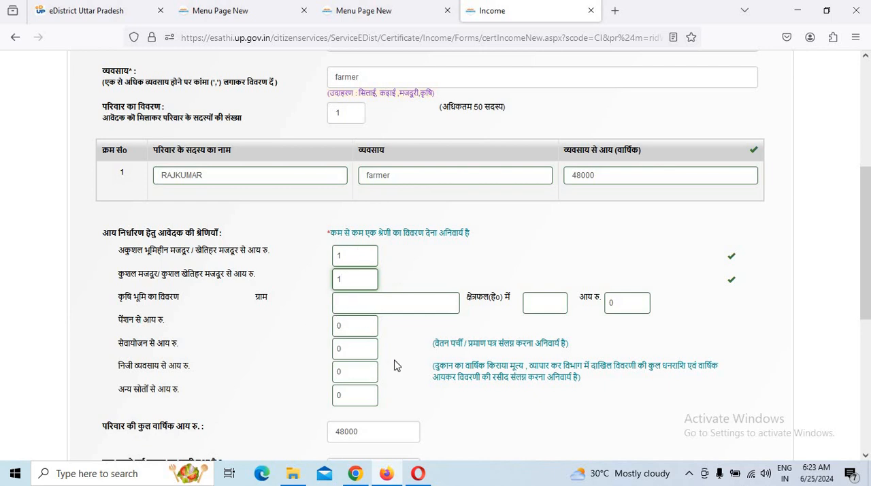
{"action": "scroll", "coordinate": [398, 366], "scroll_direction": "down", "scroll_amount": 2}
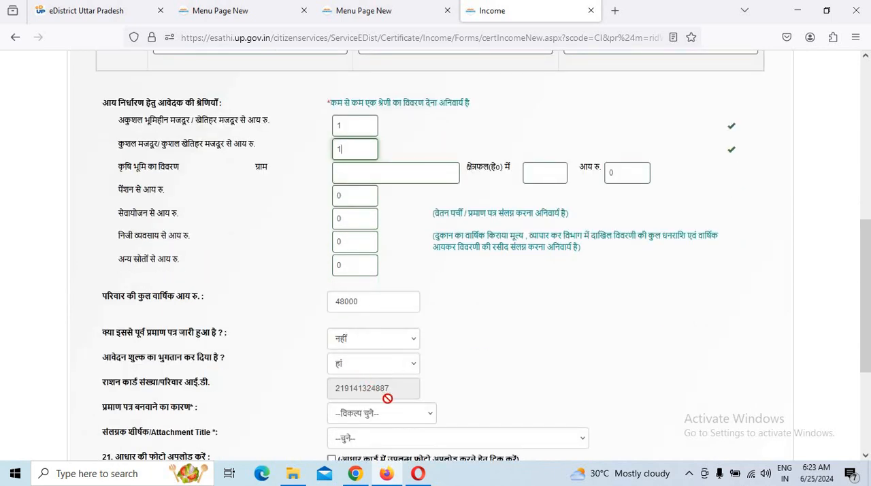
{"action": "scroll", "coordinate": [386, 397], "scroll_direction": "down", "scroll_amount": 3}
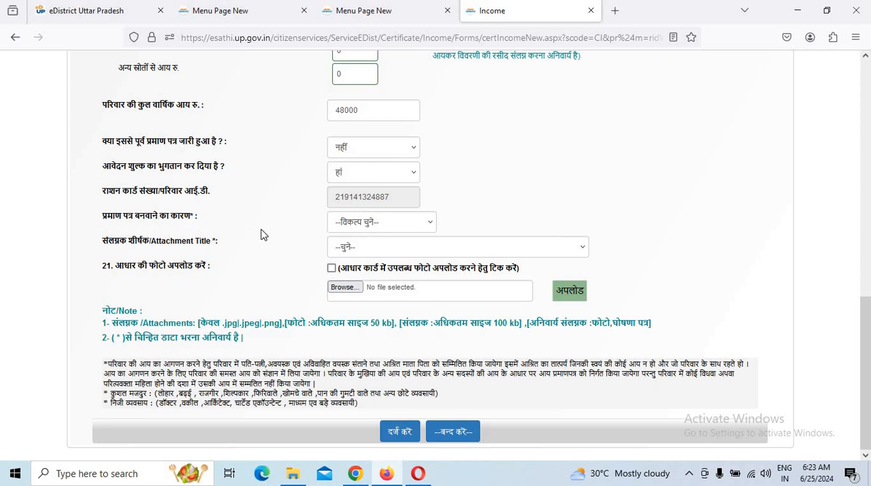
{"action": "left_click", "coordinate": [375, 230]}
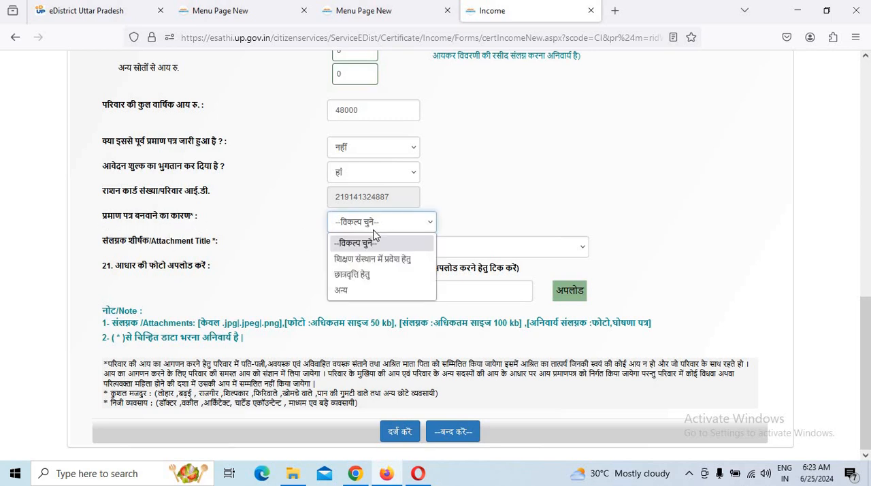
{"action": "left_click", "coordinate": [360, 274]}
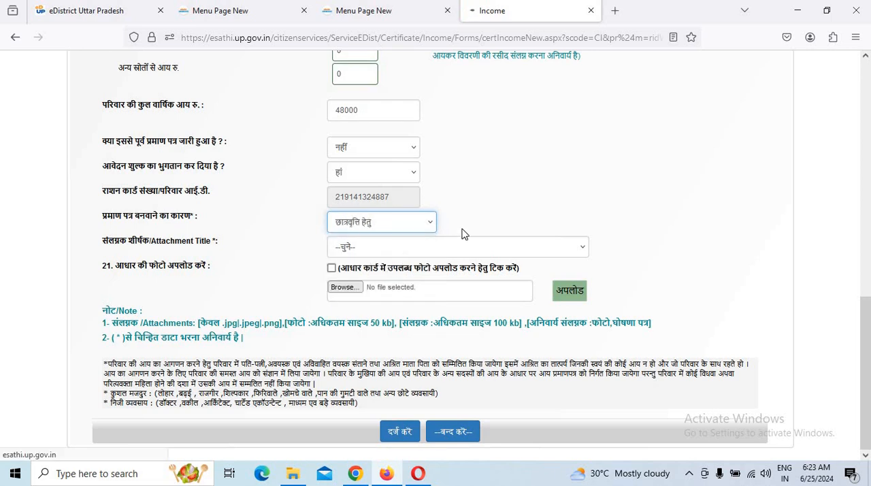
Examine the available attachment titles and the note on mandatory attachments and file size limits.
{"action": "left_click", "coordinate": [401, 251]}
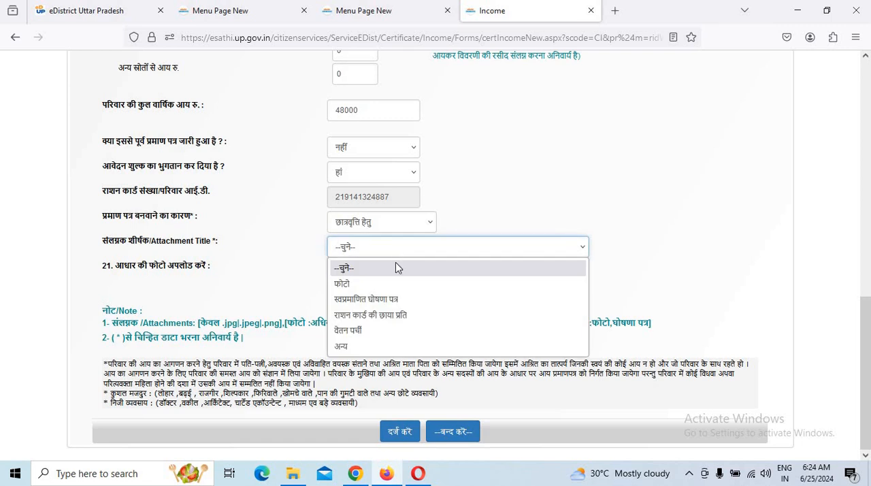
{"action": "left_click", "coordinate": [280, 301]}
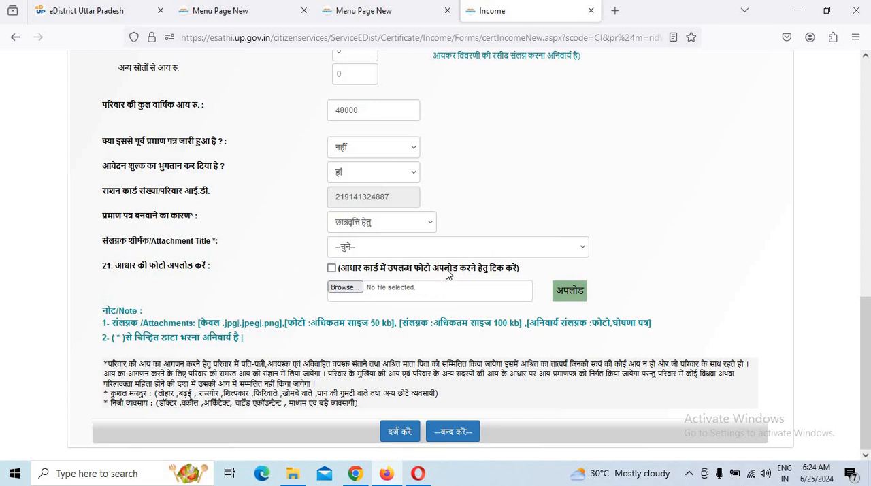
{"action": "left_click", "coordinate": [413, 250]}
{"action": "left_click", "coordinate": [286, 347]}
{"action": "left_click_drag", "start_coordinate": [558, 326], "coordinate": [627, 334]}
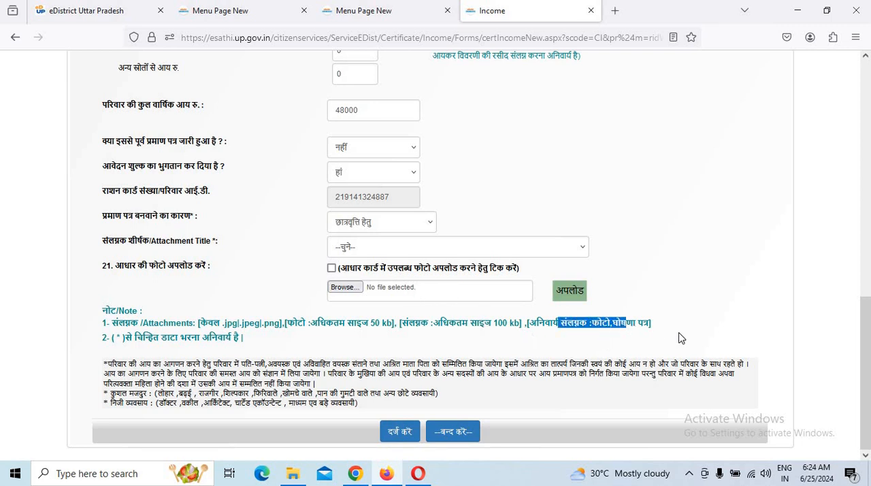
{"action": "left_click", "coordinate": [681, 338]}
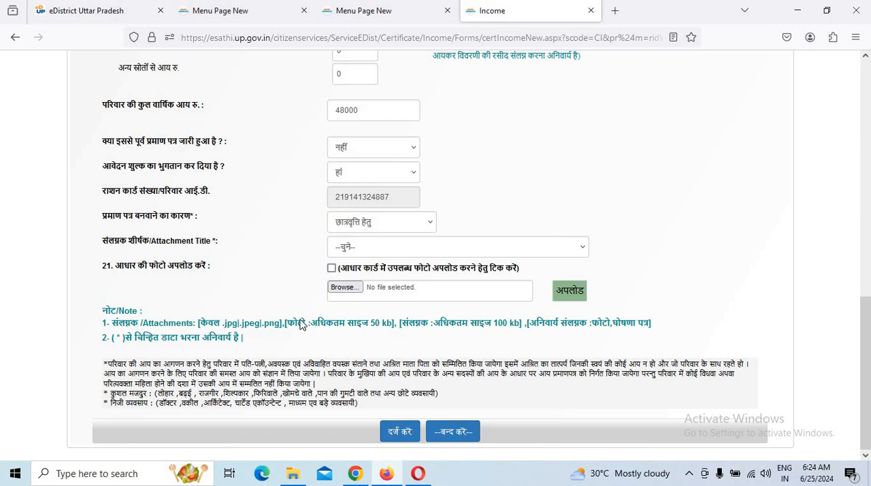
Attach the photo available on the Aadhaar card under the attachment title फोटो.
{"action": "left_click", "coordinate": [399, 246]}
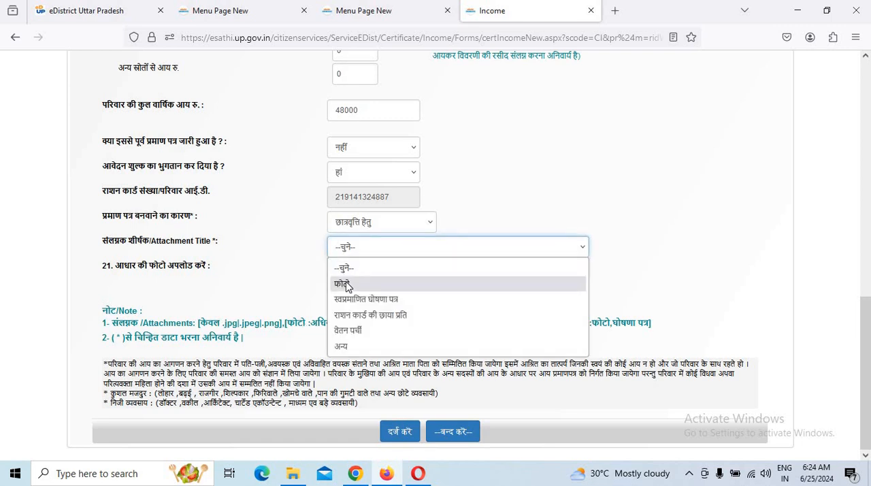
{"action": "left_click", "coordinate": [410, 278]}
{"action": "left_click", "coordinate": [332, 268]}
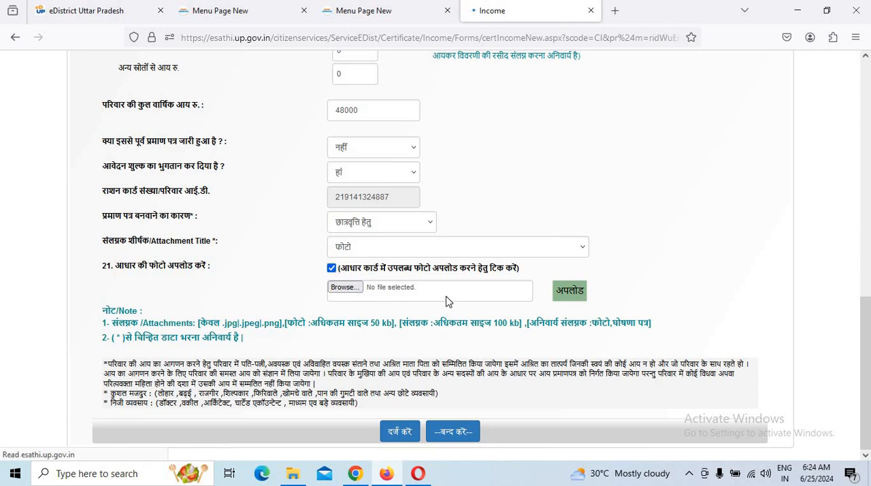
{"action": "scroll", "coordinate": [489, 288], "scroll_direction": "down", "scroll_amount": 1}
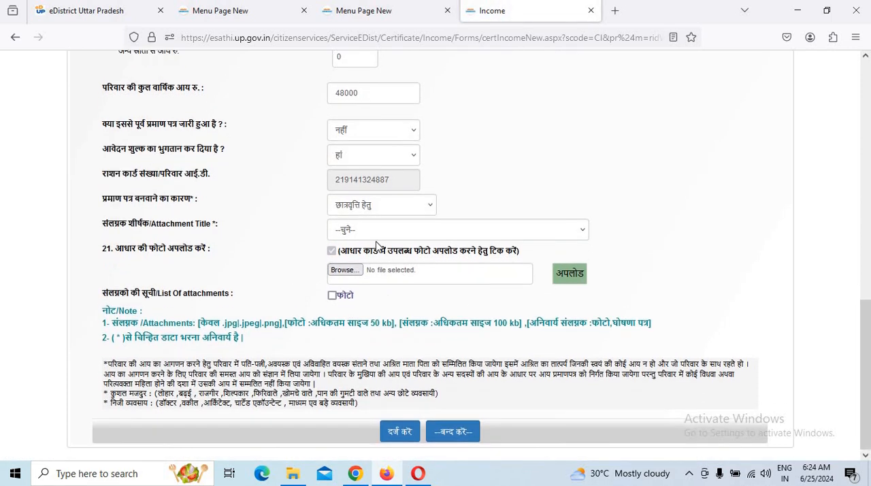
Upload the image dd from Documents under the attachment title स्वप्रमाणित घोषणा पत्र.
{"action": "left_click", "coordinate": [378, 232]}
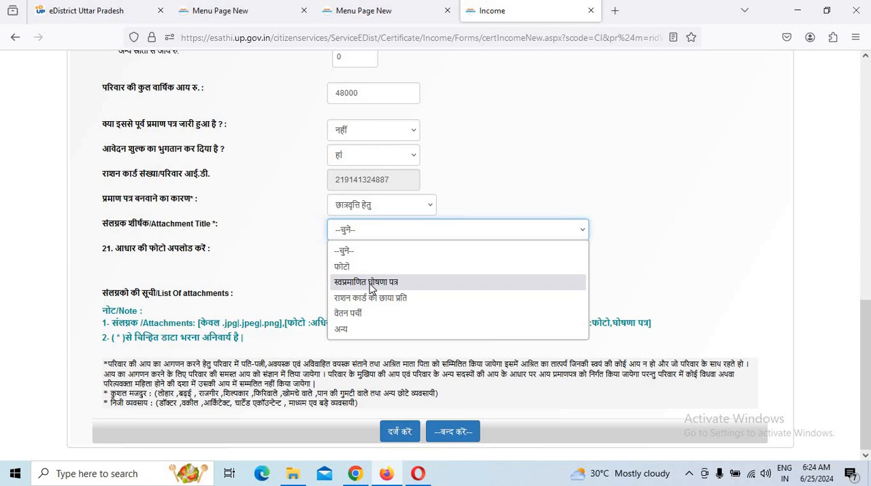
{"action": "left_click", "coordinate": [371, 286]}
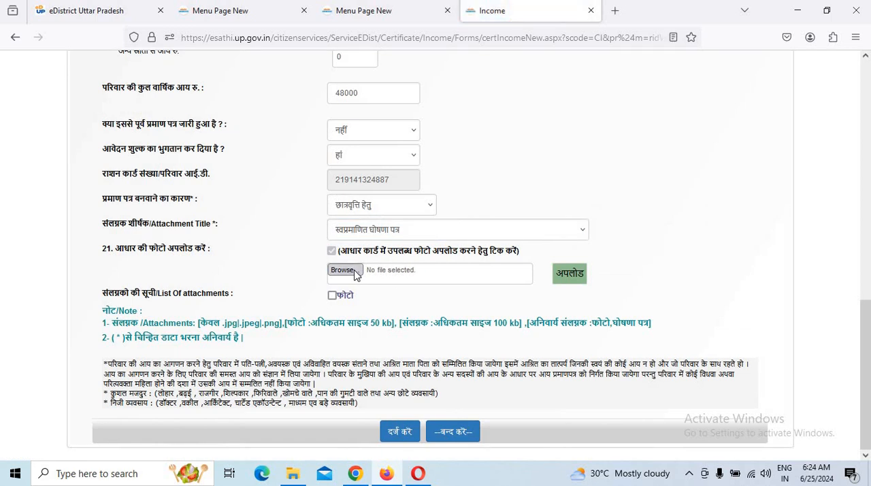
{"action": "left_click", "coordinate": [354, 274]}
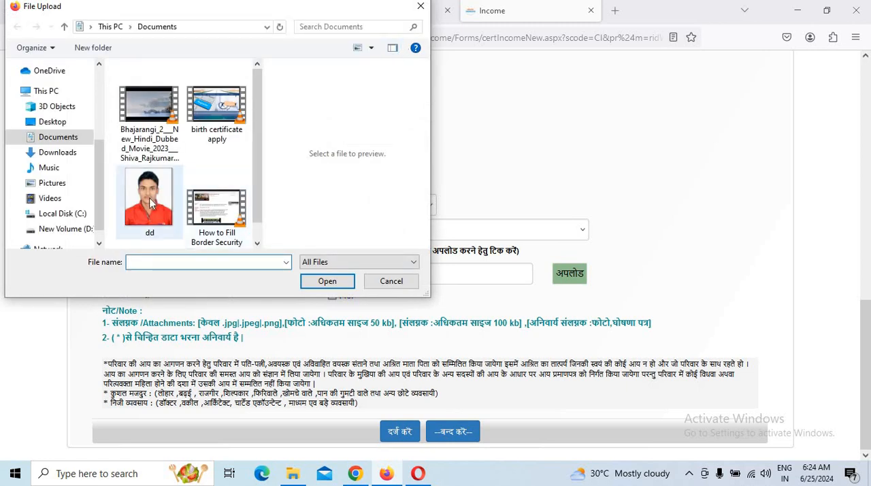
{"action": "double_click", "coordinate": [148, 198]}
{"action": "left_click", "coordinate": [577, 274]}
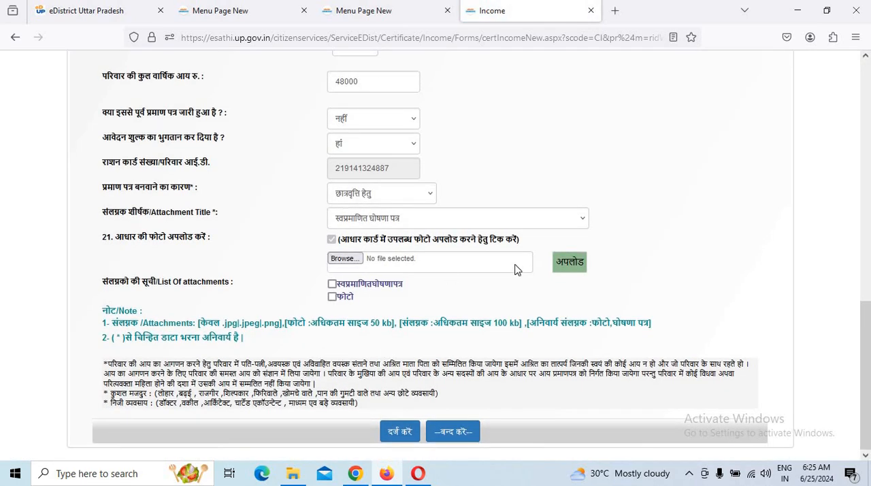
Choose अन्य as the attachment title and show the suggestions for the custom title.
{"action": "left_click", "coordinate": [365, 221]}
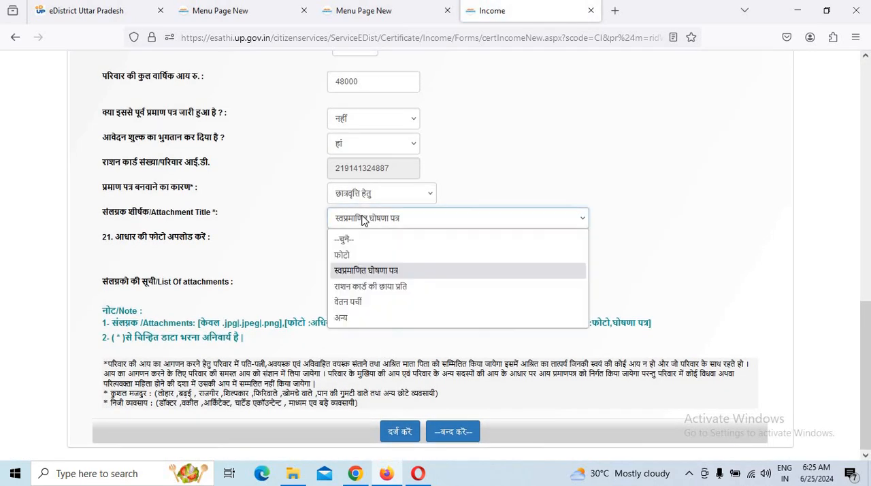
{"action": "left_click", "coordinate": [342, 318]}
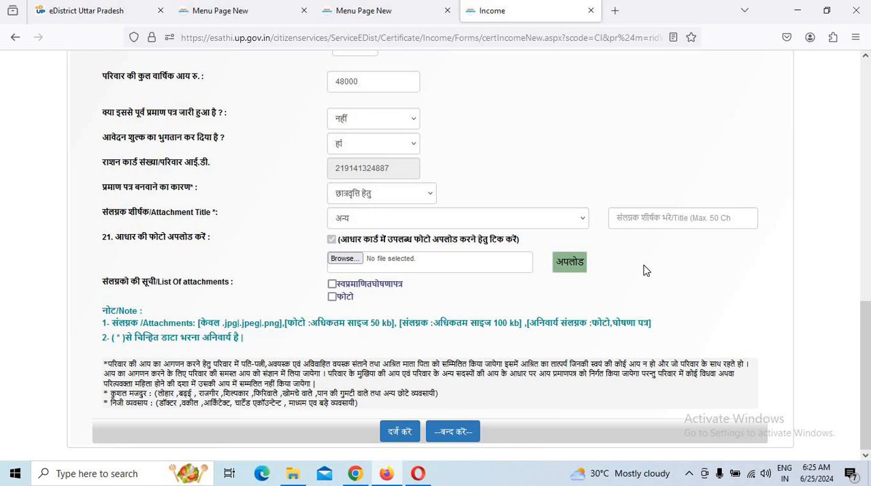
{"action": "left_click", "coordinate": [663, 215]}
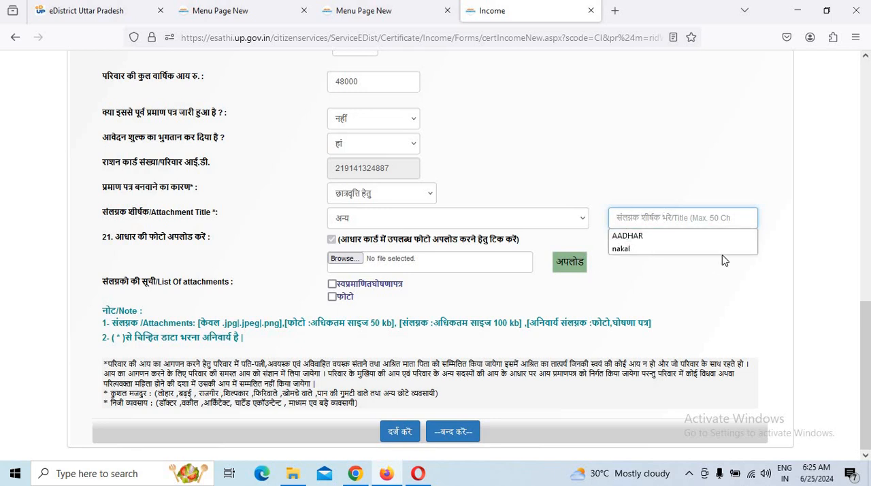
Submit the completed income certificate application form.
{"action": "left_click", "coordinate": [400, 432]}
{"action": "scroll", "coordinate": [685, 327], "scroll_direction": "up", "scroll_amount": 10}
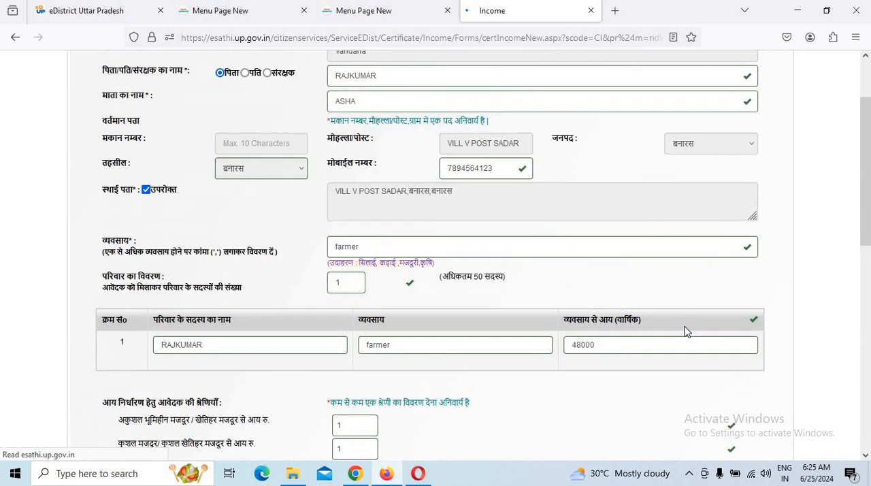
{"action": "scroll", "coordinate": [685, 330], "scroll_direction": "down", "scroll_amount": 10}
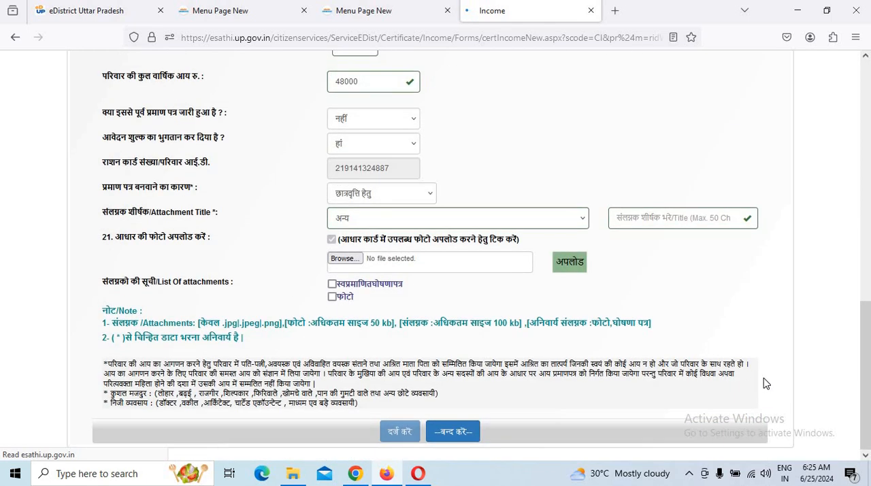
Proceed from the application summary to the service fee payment and submit the prefilled application number to the payment gateway.
{"action": "scroll", "coordinate": [626, 392], "scroll_direction": "down", "scroll_amount": 4}
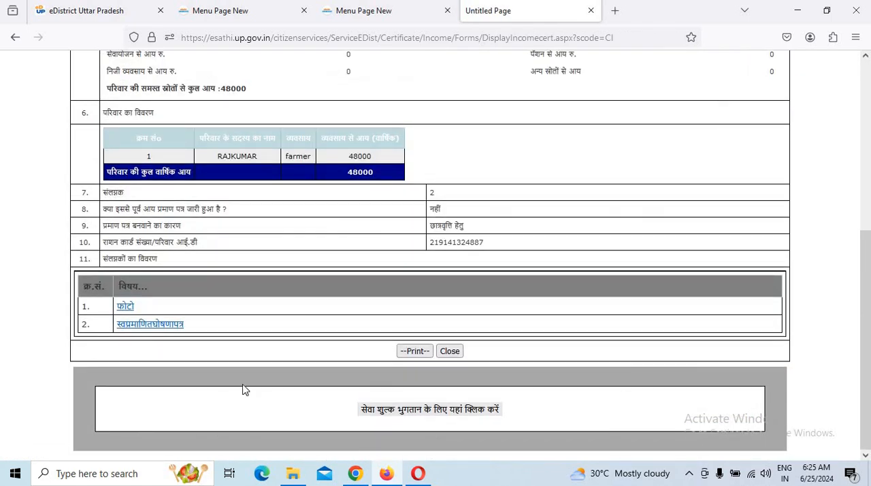
{"action": "left_click", "coordinate": [390, 415]}
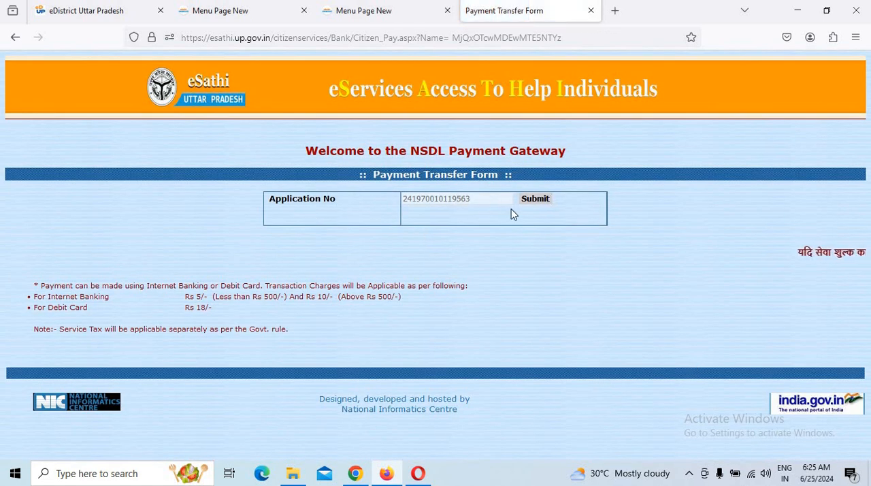
{"action": "left_click", "coordinate": [535, 207]}
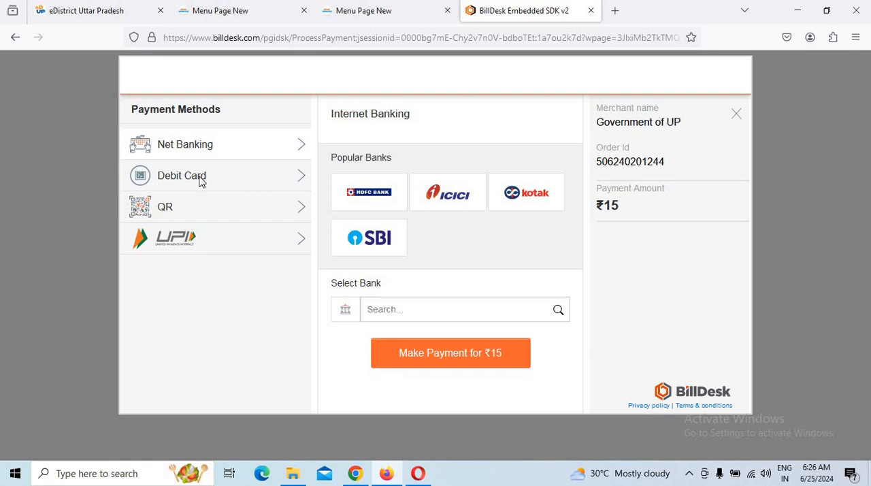
Generate a BHIM UPI QR code for the ₹15 payment.
{"action": "left_click", "coordinate": [178, 216]}
{"action": "left_click", "coordinate": [402, 252]}
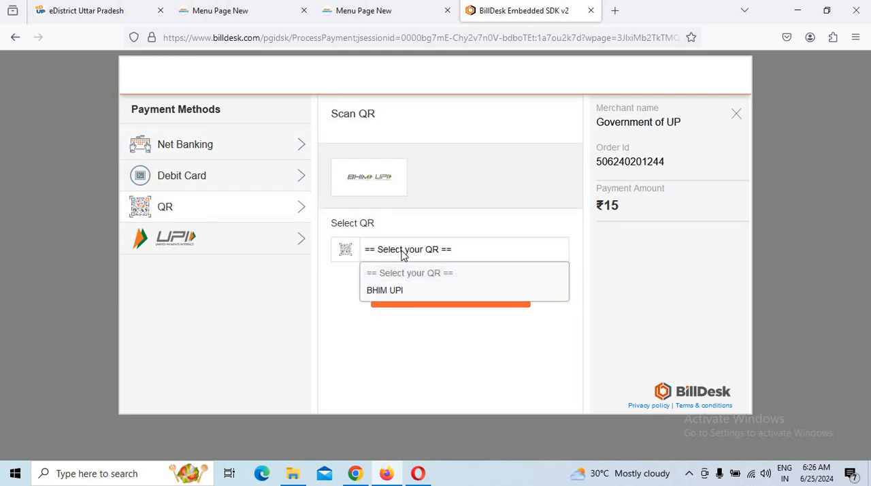
{"action": "left_click", "coordinate": [386, 297]}
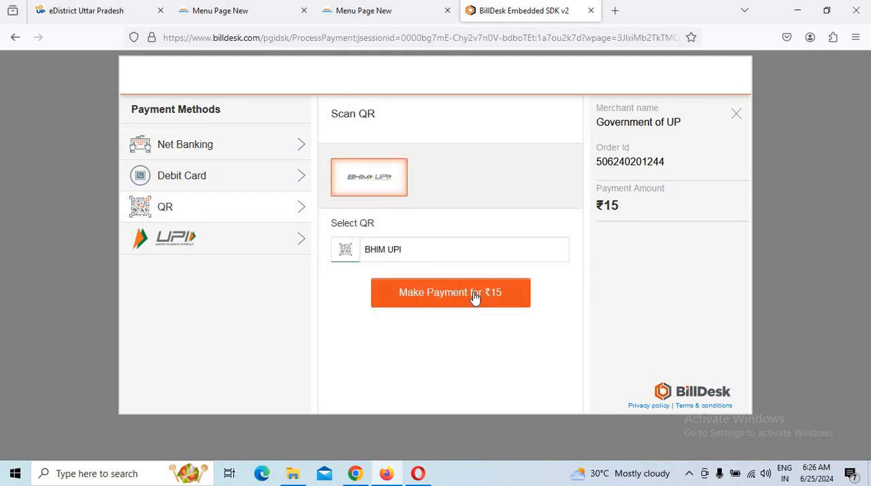
{"action": "left_click", "coordinate": [474, 297]}
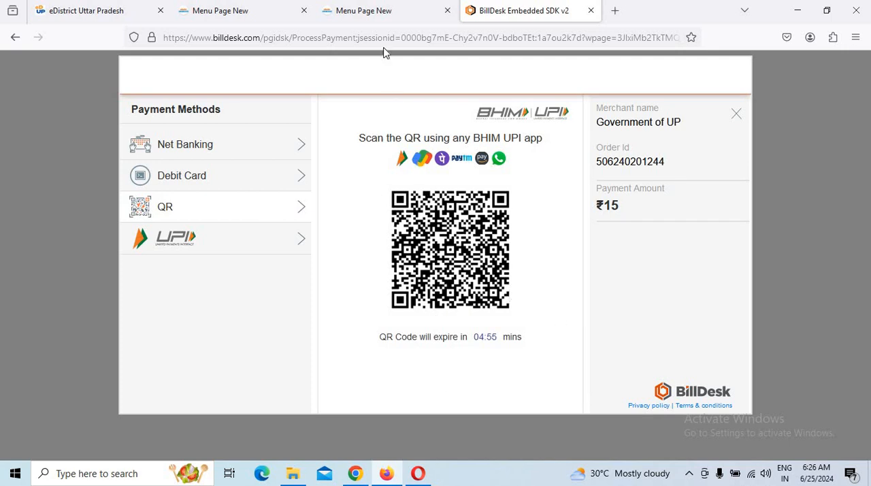
Return to the eSathi menu page, open the list of applications (आवेदन की सूची) and highlight the third application's number.
{"action": "left_click", "coordinate": [379, 11]}
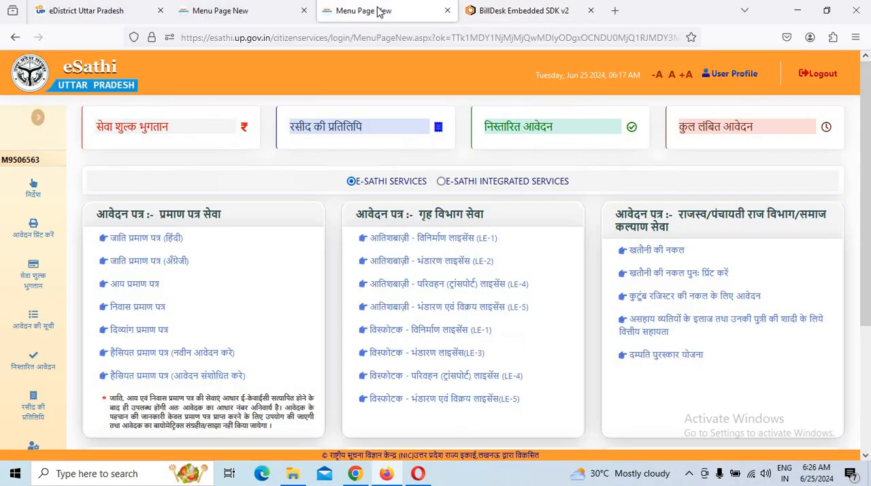
{"action": "left_click", "coordinate": [41, 329]}
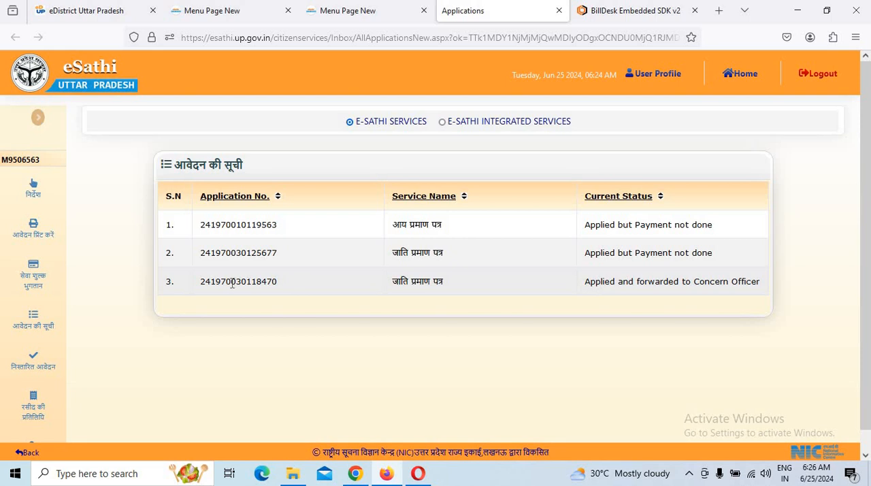
{"action": "mouse_move", "coordinate": [232, 284]}
{"action": "left_mouse_down"}
{"action": "mouse_move", "coordinate": [278, 284]}
{"action": "mouse_move", "coordinate": [232, 284]}
{"action": "left_mouse_up"}
{"action": "double_click", "coordinate": [231, 283]}
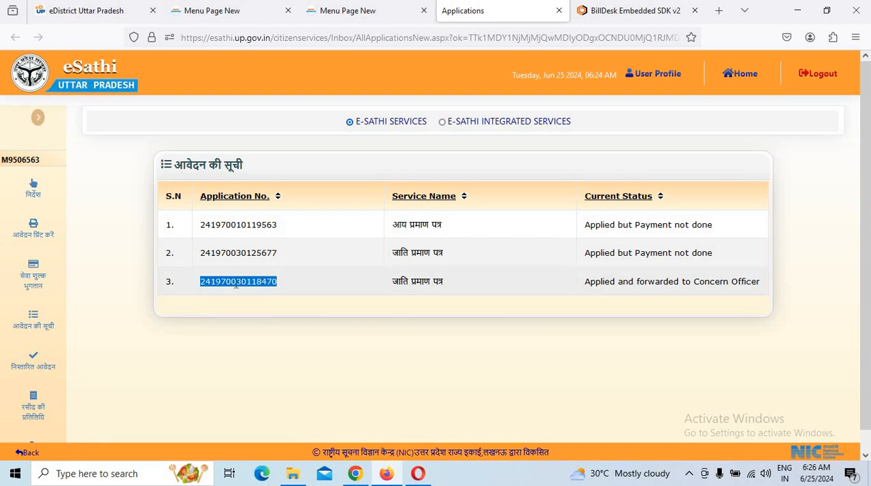
Copy the application number of the first entry, the आय प्रमाण पत्र application, in the applications list.
{"action": "double_click", "coordinate": [247, 222]}
{"action": "right_click", "coordinate": [247, 223]}
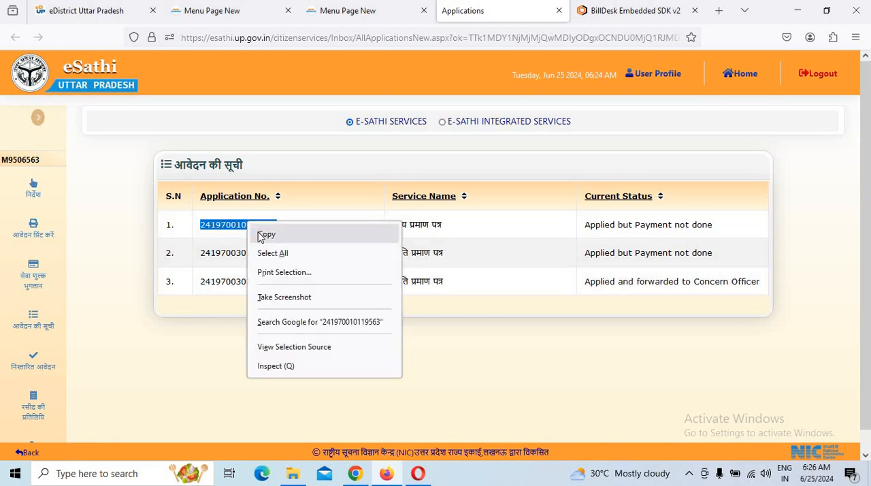
{"action": "left_click", "coordinate": [260, 235]}
Open the service fee payment form (सेवा शुल्क भुगतान), paste the copied application number and submit it.
{"action": "left_click", "coordinate": [34, 283]}
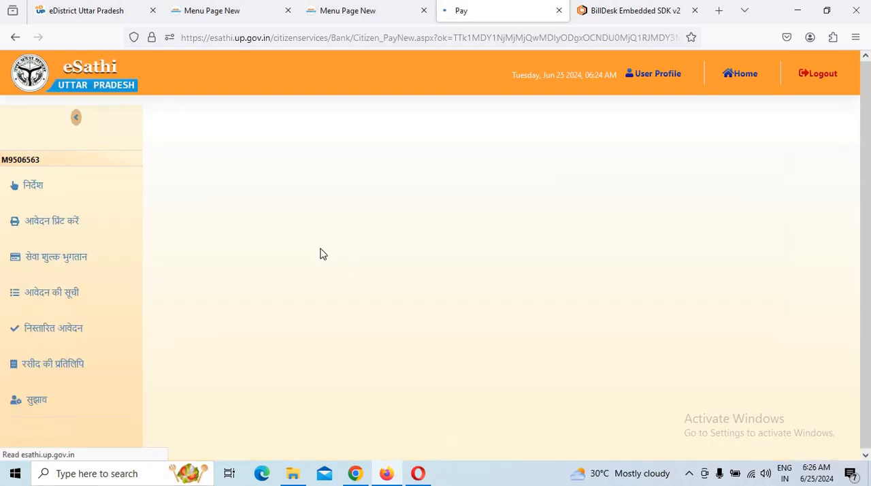
{"action": "left_click", "coordinate": [418, 229]}
{"action": "right_click", "coordinate": [390, 228]}
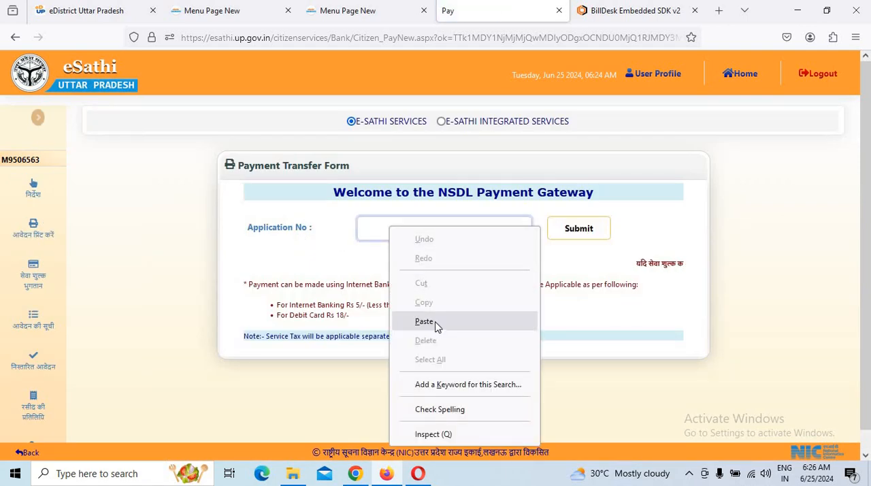
{"action": "left_click", "coordinate": [423, 321]}
{"action": "left_click", "coordinate": [586, 235]}
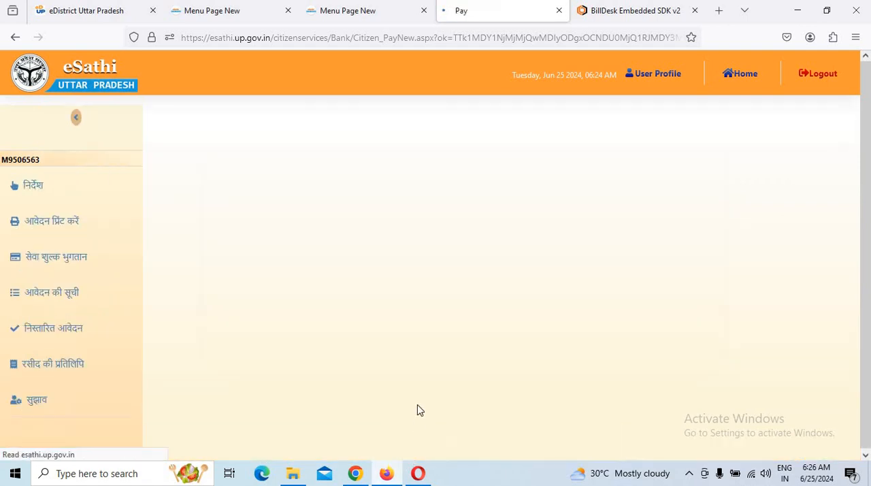
{"action": "scroll", "coordinate": [436, 368], "scroll_direction": "down", "scroll_amount": 1}
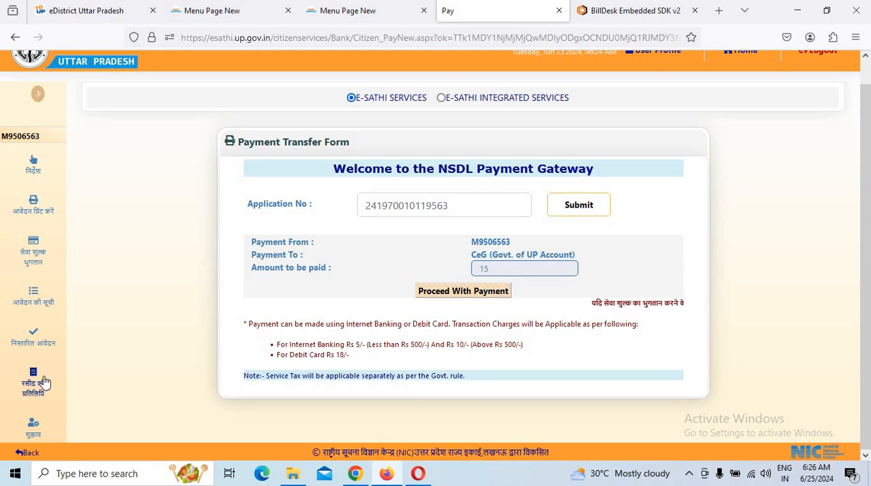
Reopen the list of applications (आवेदन की सूची) and highlight the current status of the third application.
{"action": "left_click", "coordinate": [53, 343]}
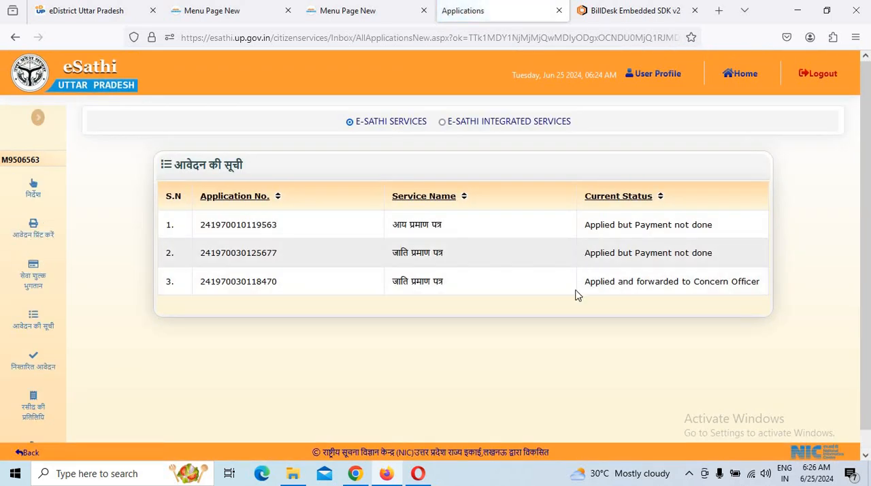
{"action": "left_click_drag", "start_coordinate": [586, 282], "coordinate": [803, 293]}
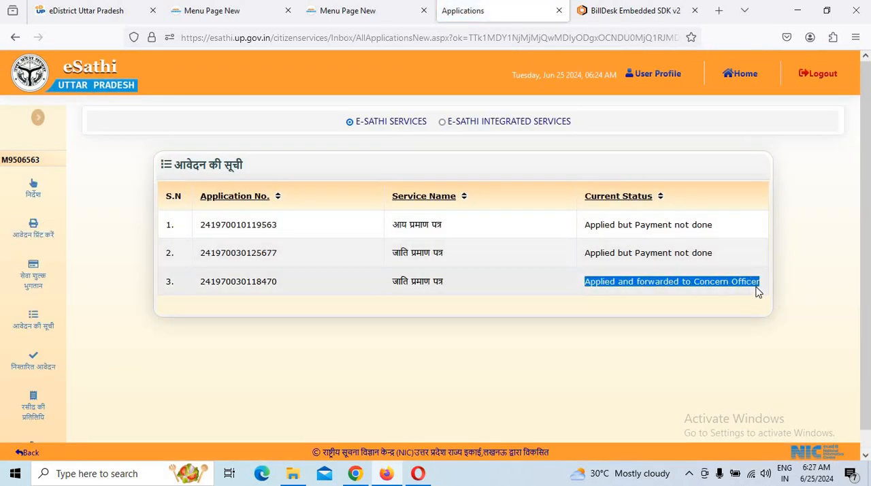
{"action": "left_click", "coordinate": [757, 292]}
{"action": "scroll", "coordinate": [673, 331], "scroll_direction": "down", "scroll_amount": 1}
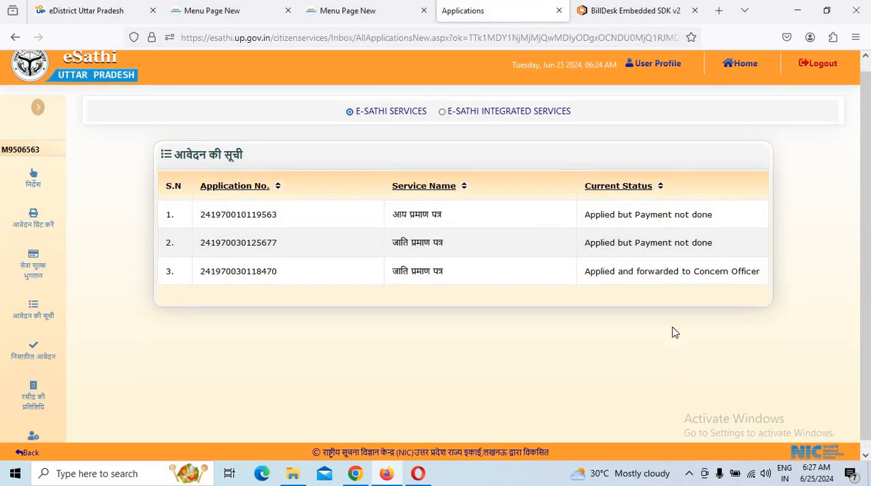
{"action": "scroll", "coordinate": [391, 373], "scroll_direction": "down", "scroll_amount": 1}
{"action": "scroll", "coordinate": [392, 373], "scroll_direction": "up", "scroll_amount": 1}
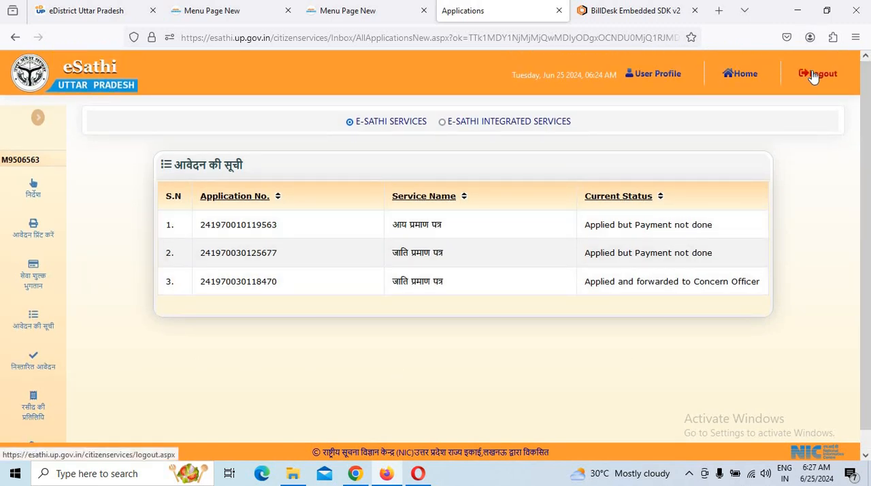
Log out of the eSathi portal and return to the eDistrict Uttar Pradesh homepage.
{"action": "left_click", "coordinate": [814, 77]}
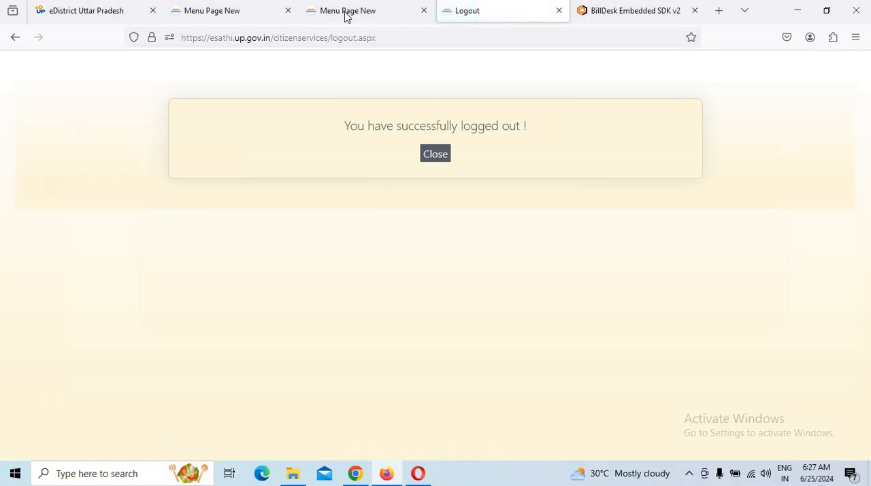
{"action": "left_click", "coordinate": [380, 12]}
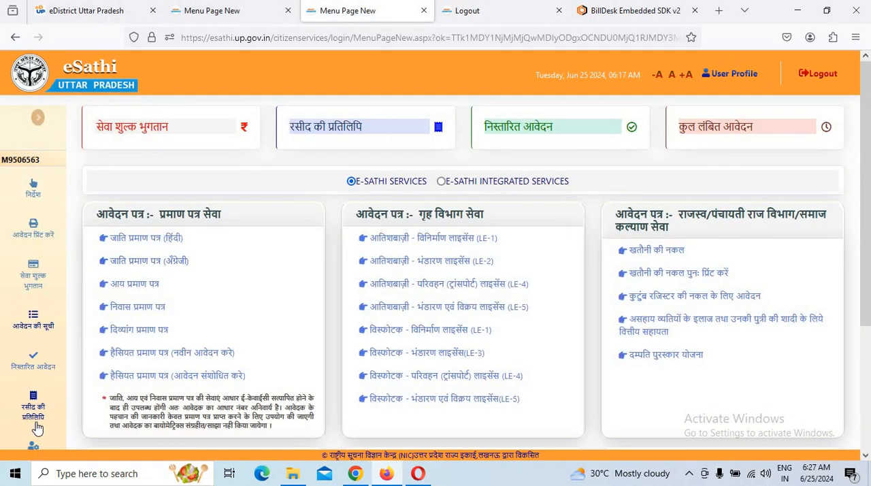
{"action": "scroll", "coordinate": [76, 405], "scroll_direction": "down", "scroll_amount": 2}
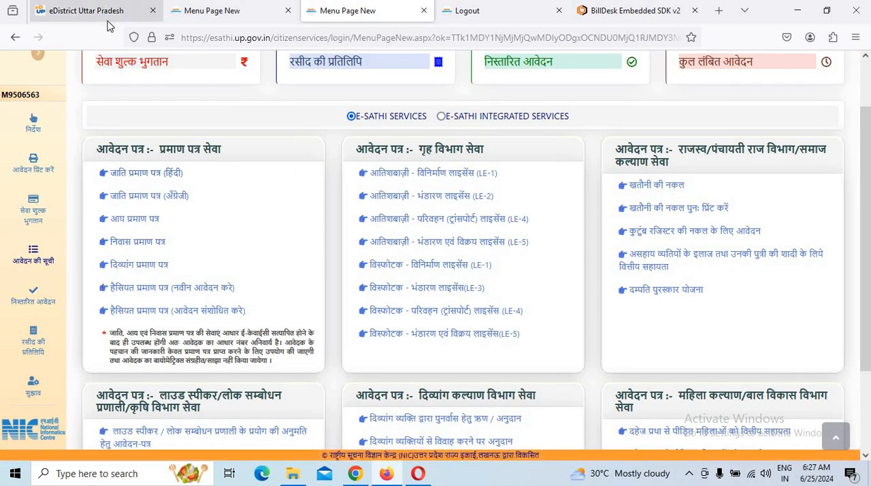
{"action": "left_click", "coordinate": [217, 15]}
{"action": "left_click", "coordinate": [106, 16]}
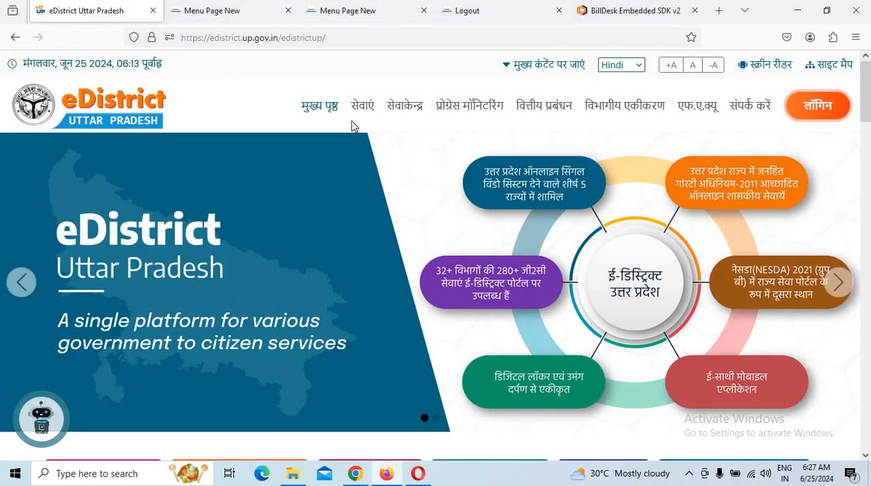
Go from the eDistrict homepage to the eSathi citizen login page and open its Track Status lookup.
{"action": "scroll", "coordinate": [420, 148], "scroll_direction": "down", "scroll_amount": 4}
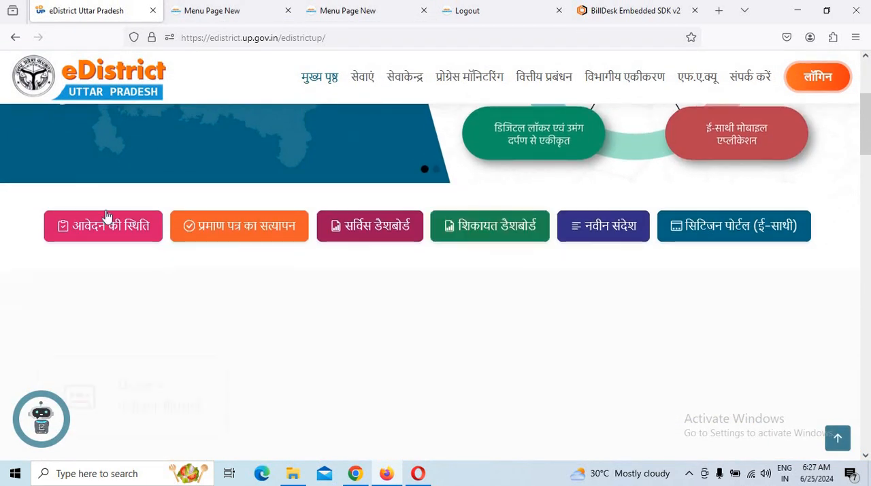
{"action": "scroll", "coordinate": [832, 195], "scroll_direction": "up", "scroll_amount": 4}
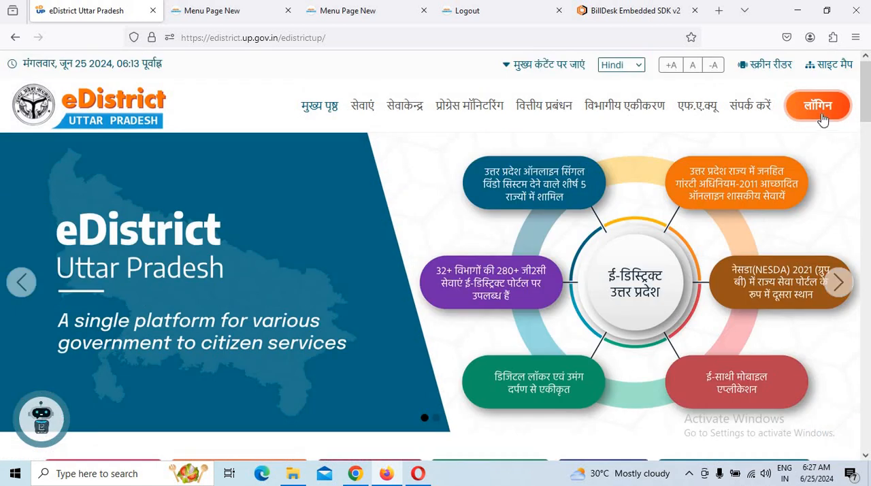
{"action": "mouse_move", "coordinate": [823, 114]}
{"action": "left_click", "coordinate": [781, 162]}
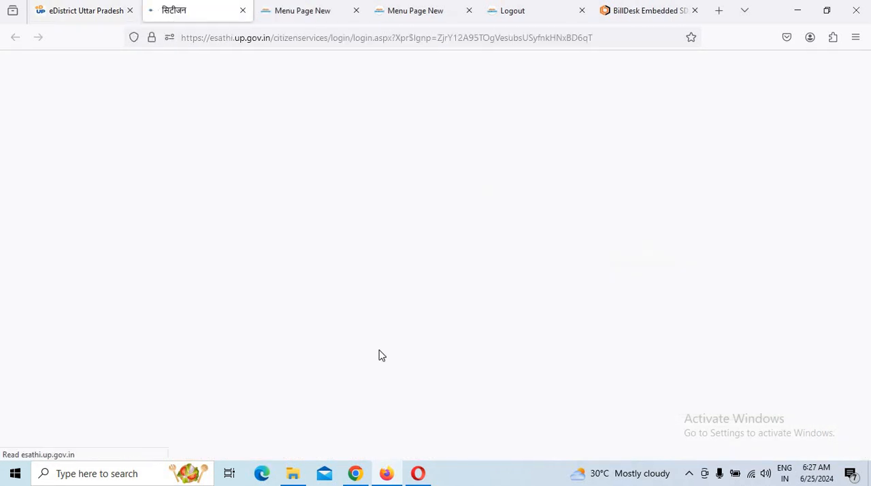
{"action": "scroll", "coordinate": [556, 394], "scroll_direction": "down", "scroll_amount": 1}
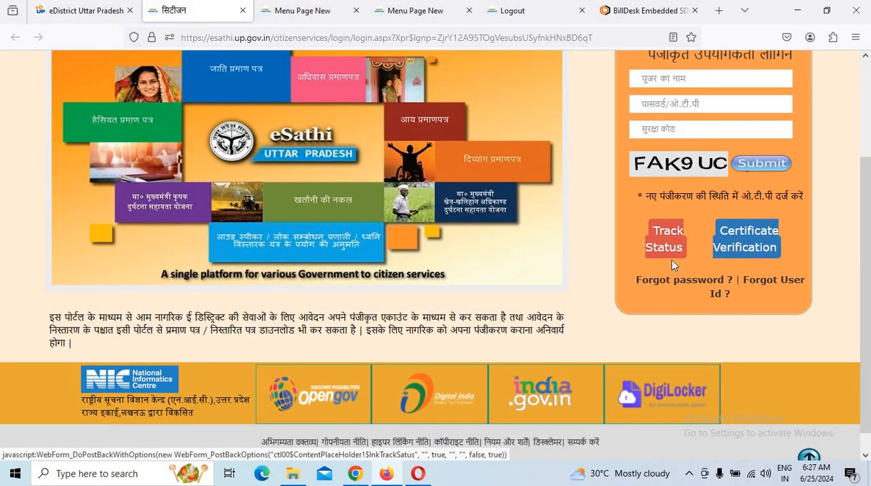
{"action": "left_click", "coordinate": [674, 241]}
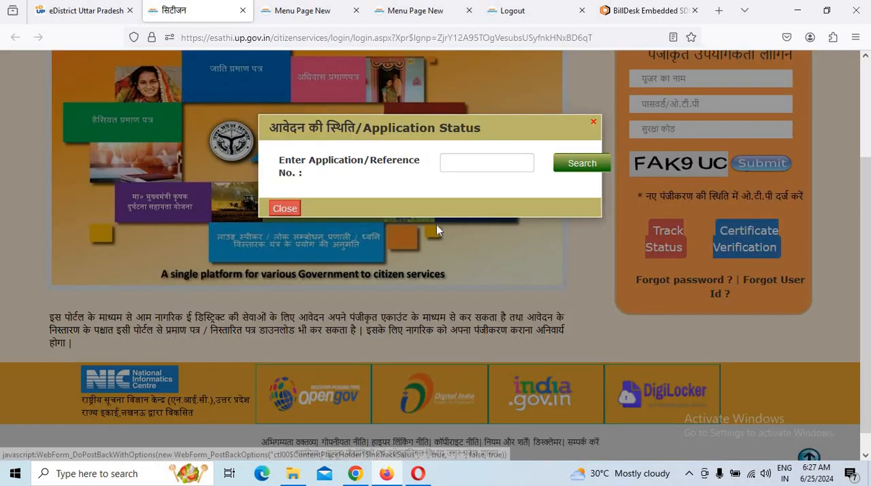